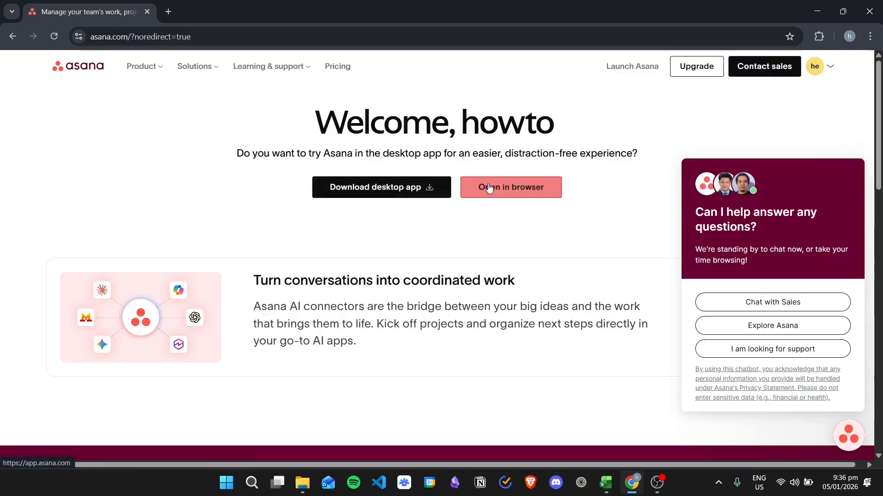
# Open Asana in the browser and show the Cross-functional project plan project in List view.
pyautogui.click(518, 187)
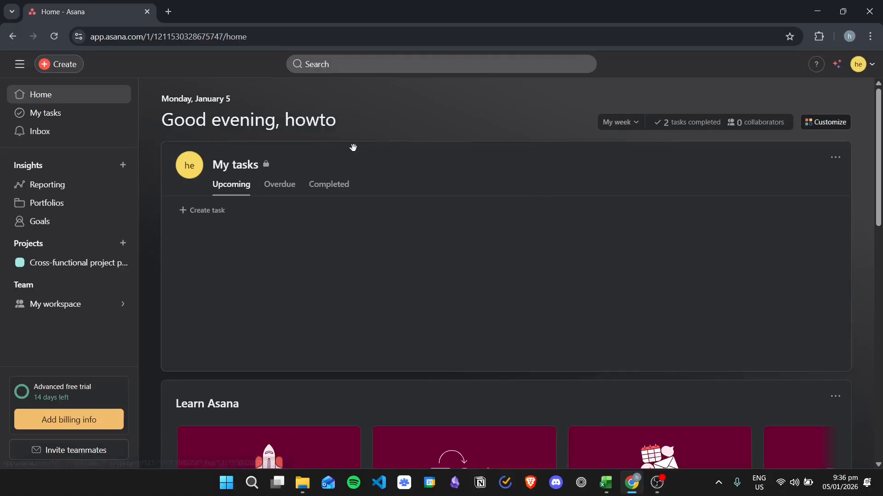
pyautogui.click(60, 266)
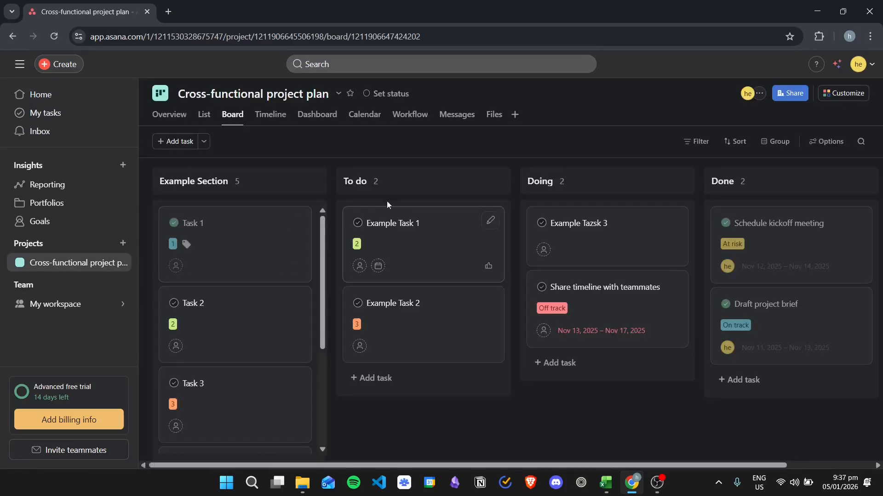
pyautogui.click(204, 115)
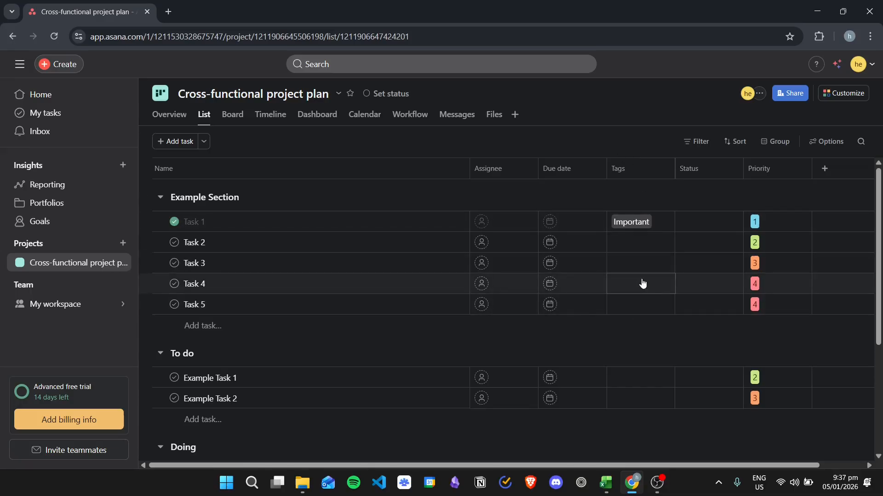
# Look through the field types offered for a new list column, down to the Tags field, without adding one.
pyautogui.click(826, 172)
pyautogui.scroll(-2, 788, 267)
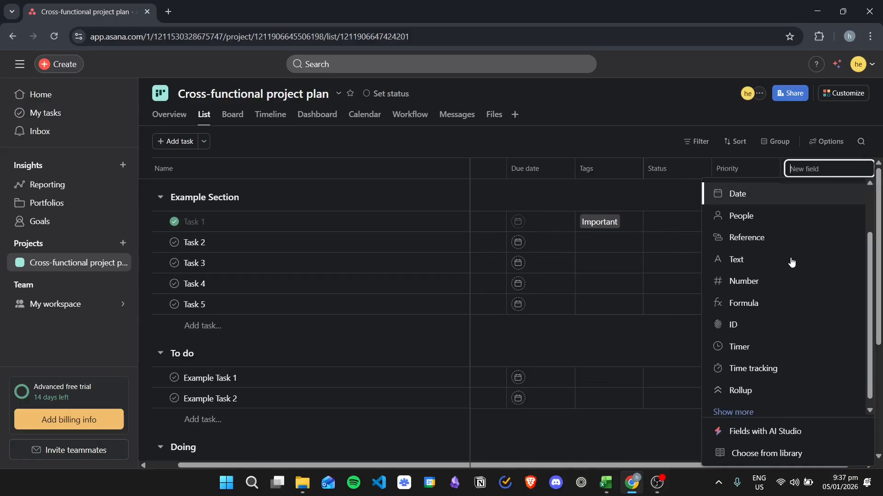
pyautogui.scroll(-3, 756, 390)
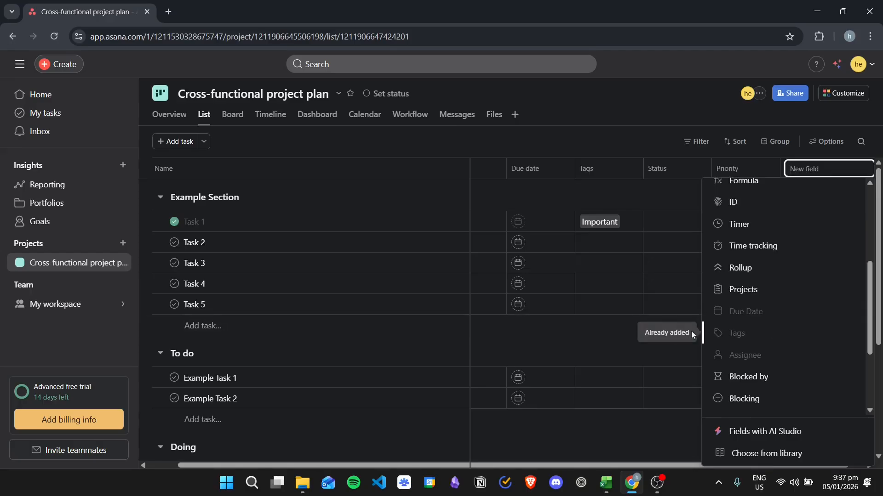
pyautogui.click(659, 102)
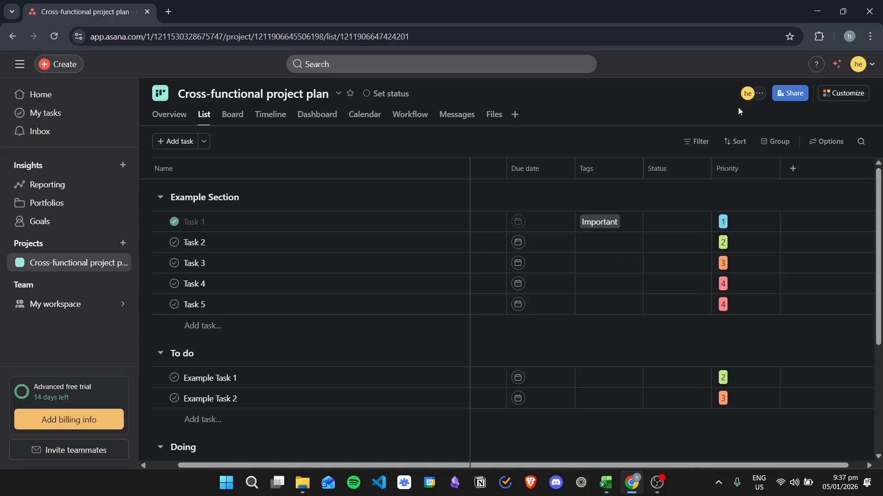
# Review which columns are shown or hidden in the List view, including Tags, and leave the view options.
pyautogui.click(824, 143)
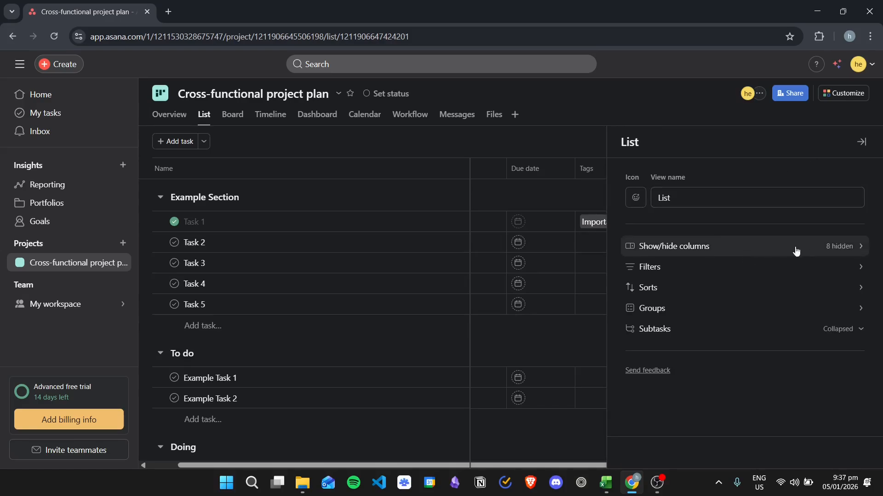
pyautogui.click(796, 250)
pyautogui.scroll(-3, 695, 242)
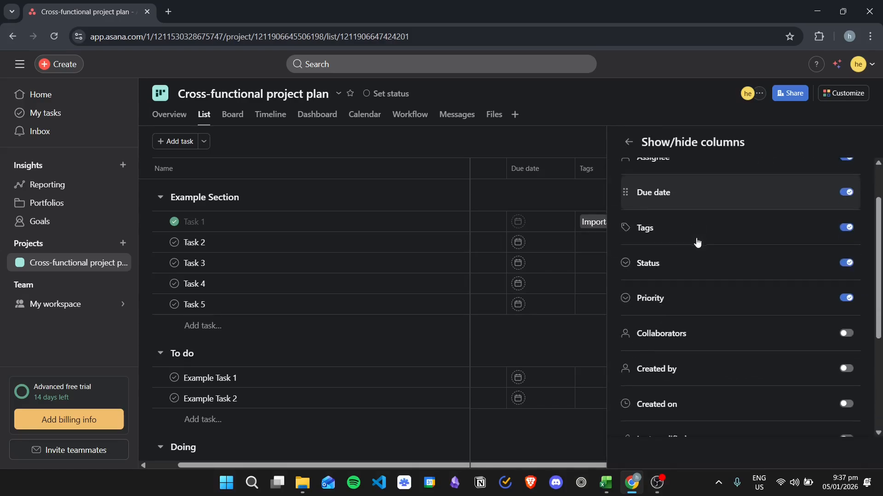
pyautogui.scroll(-3, 736, 257)
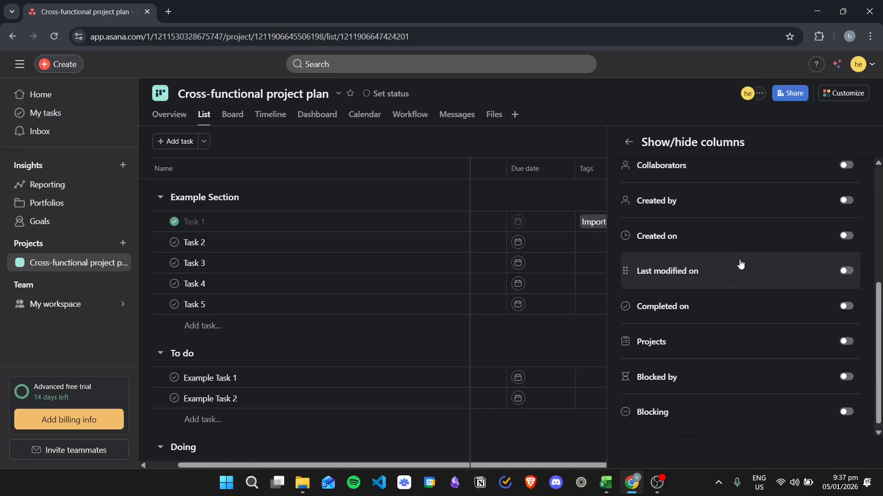
pyautogui.scroll(3, 740, 269)
pyautogui.scroll(3, 703, 200)
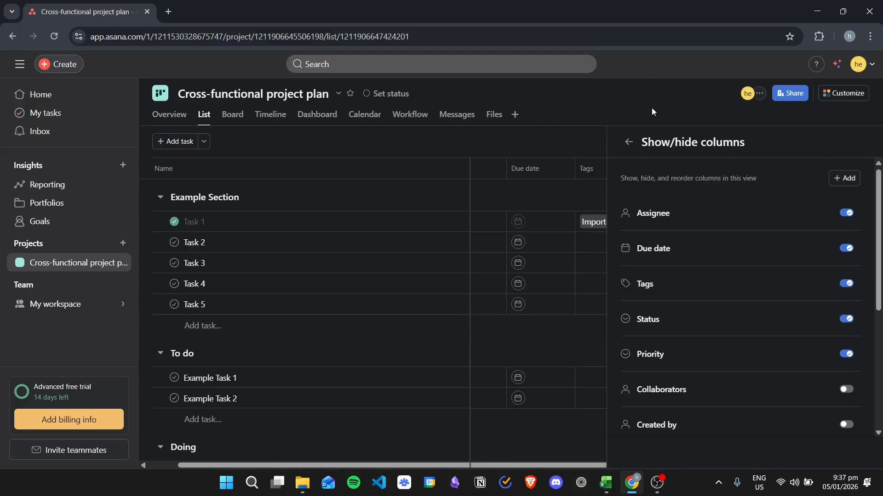
pyautogui.click(639, 104)
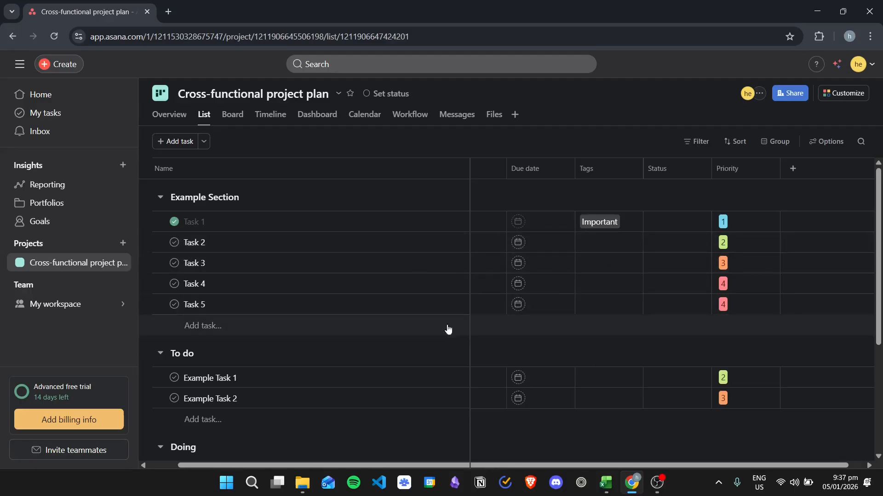
# Inspect the Tags cells of Task 1 to Task 5 in Example Section without changing any tags.
pyautogui.click(609, 222)
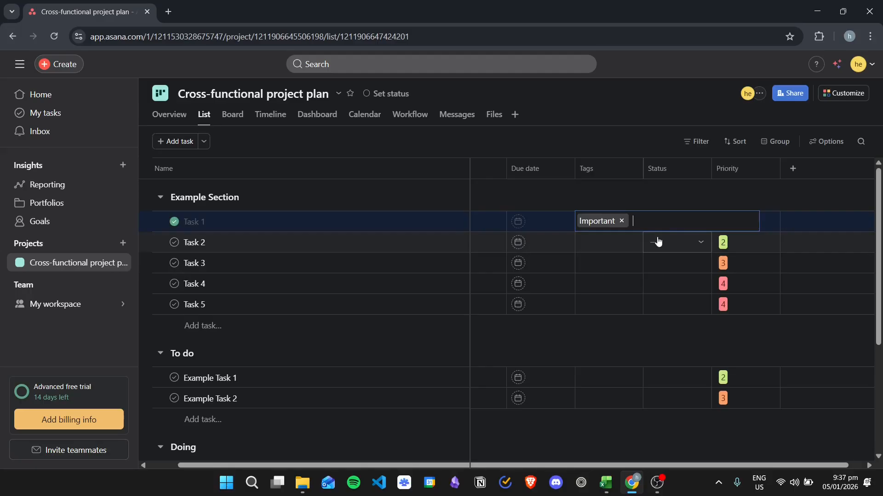
pyautogui.click(605, 119)
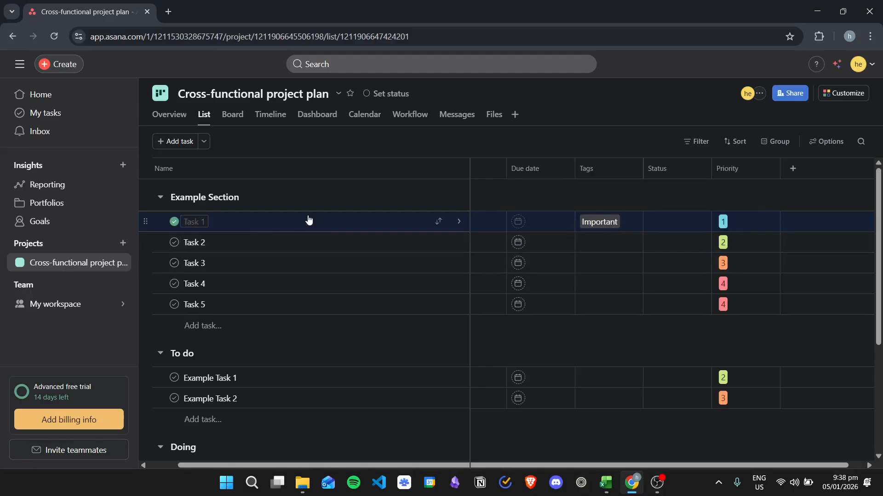
pyautogui.click(589, 246)
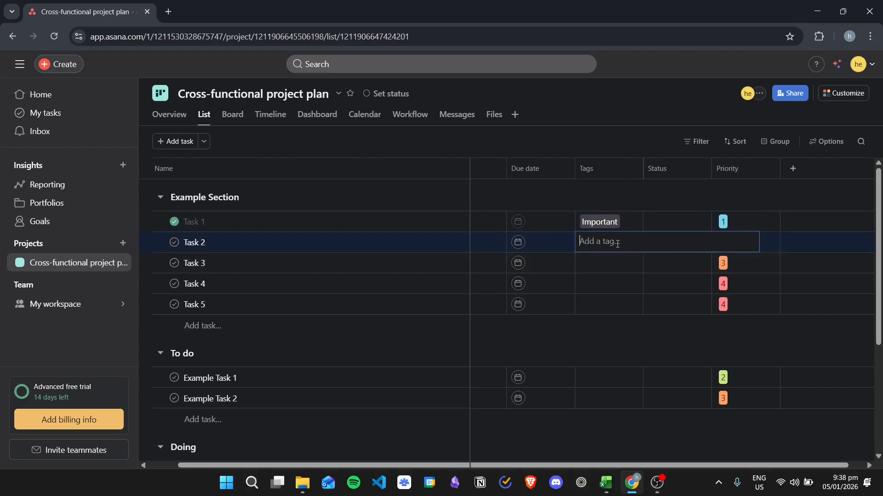
pyautogui.click(607, 268)
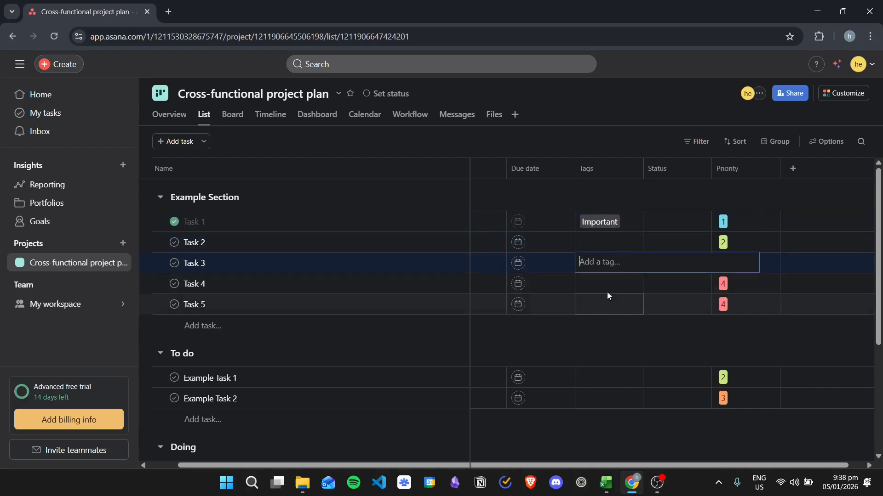
pyautogui.click(607, 292)
pyautogui.click(612, 311)
pyautogui.scroll(-3, 607, 289)
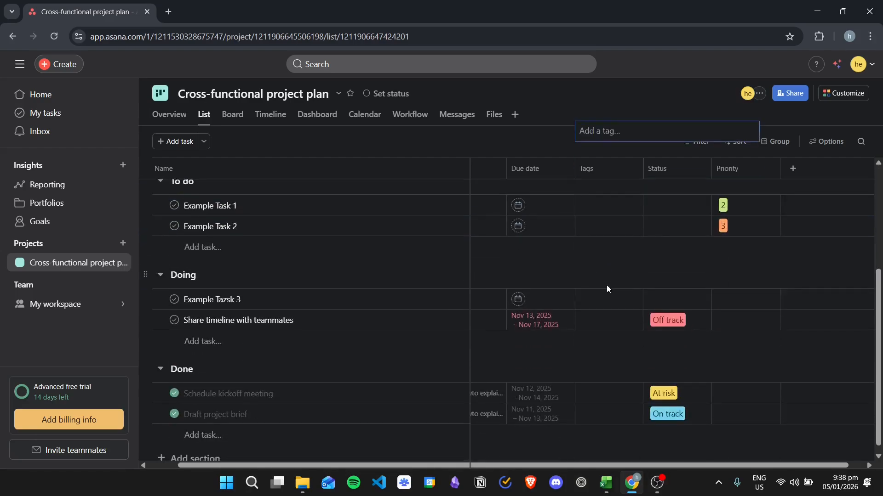
pyautogui.scroll(4, 603, 319)
pyautogui.click(607, 249)
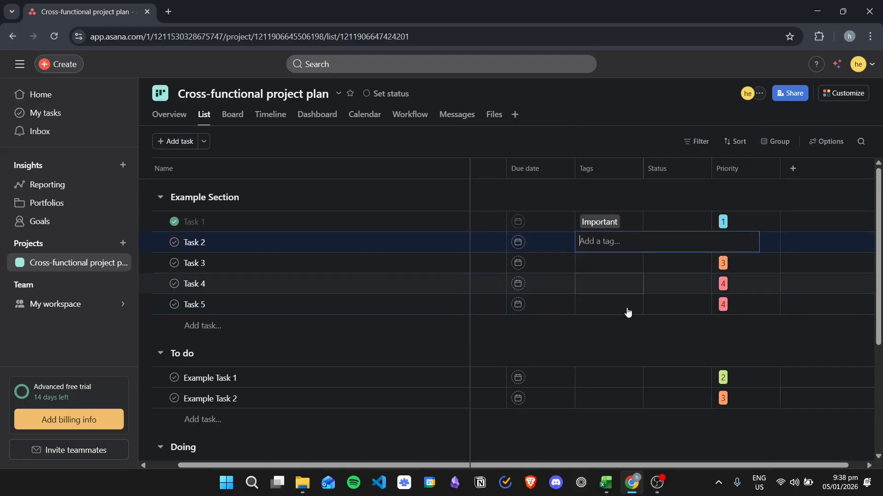
pyautogui.click(612, 340)
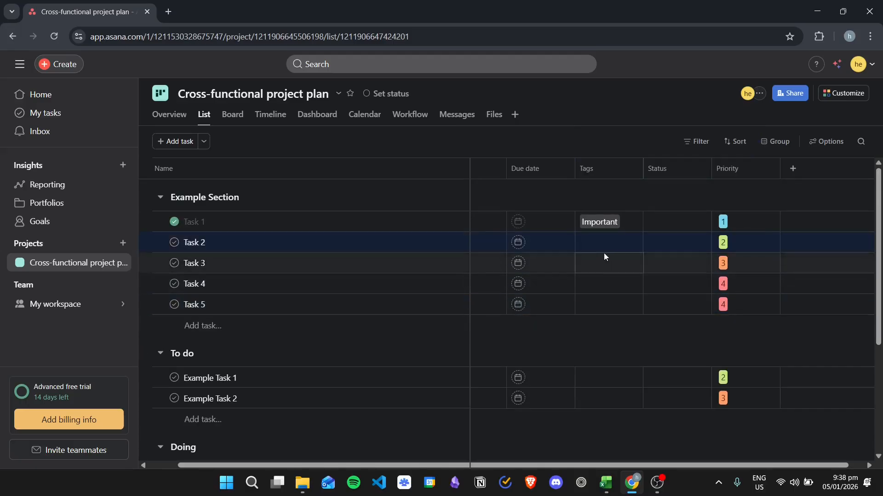
# Create a tag named Software on Task 2 and colour it yellow.
pyautogui.click(606, 242)
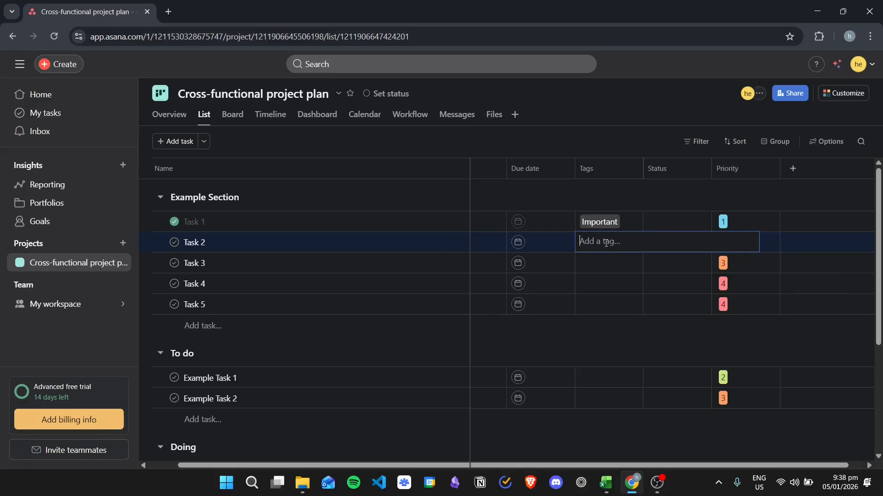
pyautogui.write('Software')
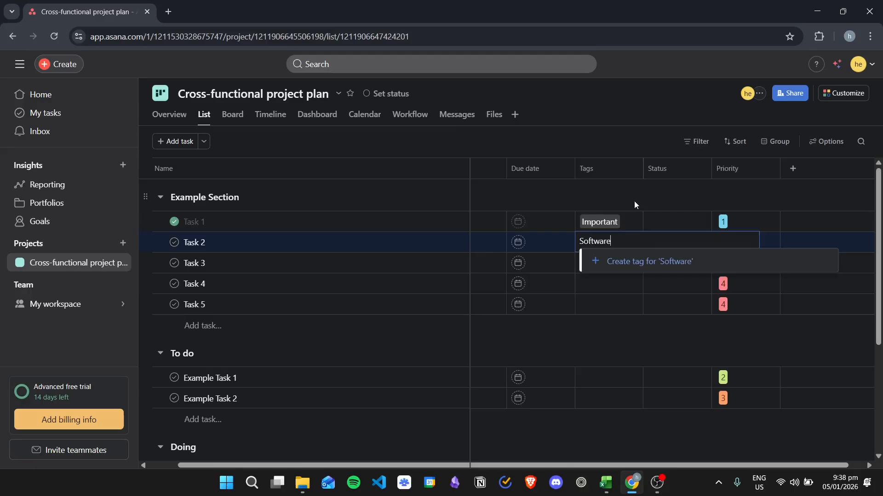
pyautogui.click(620, 272)
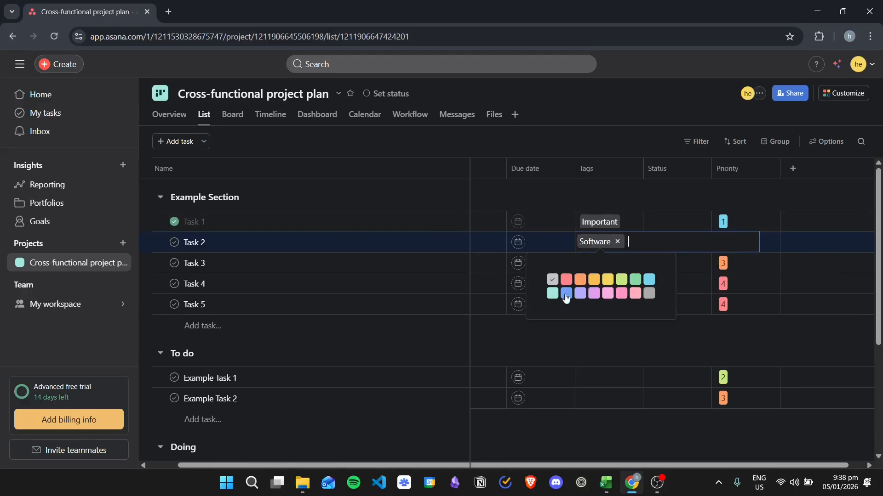
pyautogui.click(607, 279)
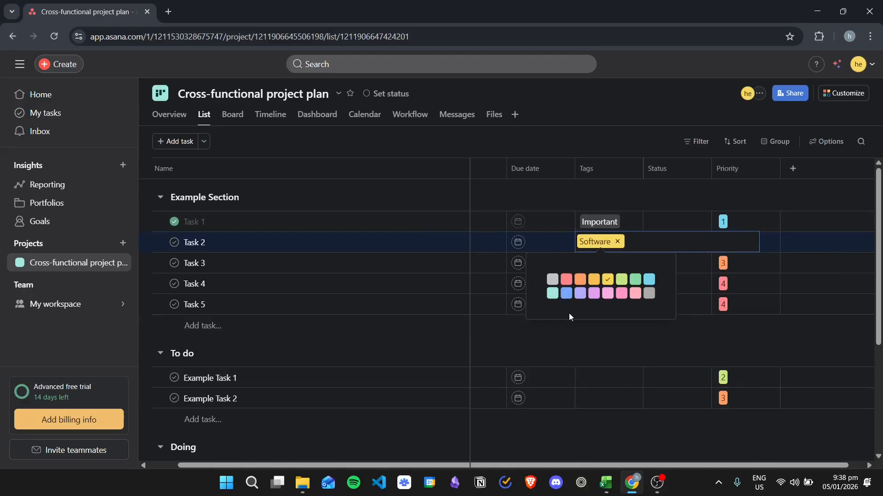
pyautogui.click(605, 341)
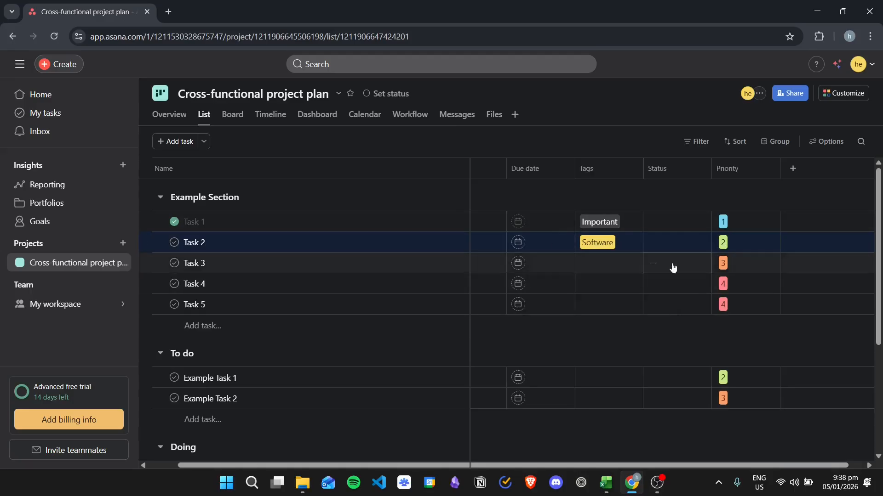
# Create a tag named Accounting on Task 3 and colour it orange.
pyautogui.click(580, 254)
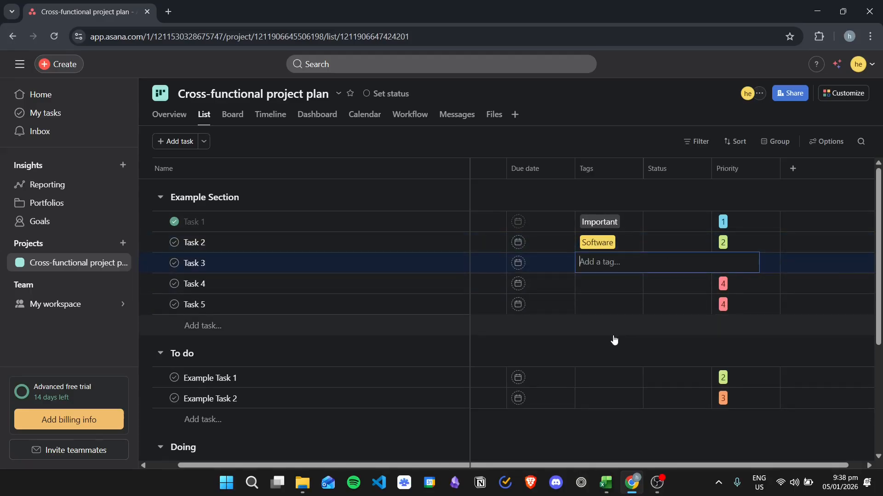
pyautogui.write('Account')
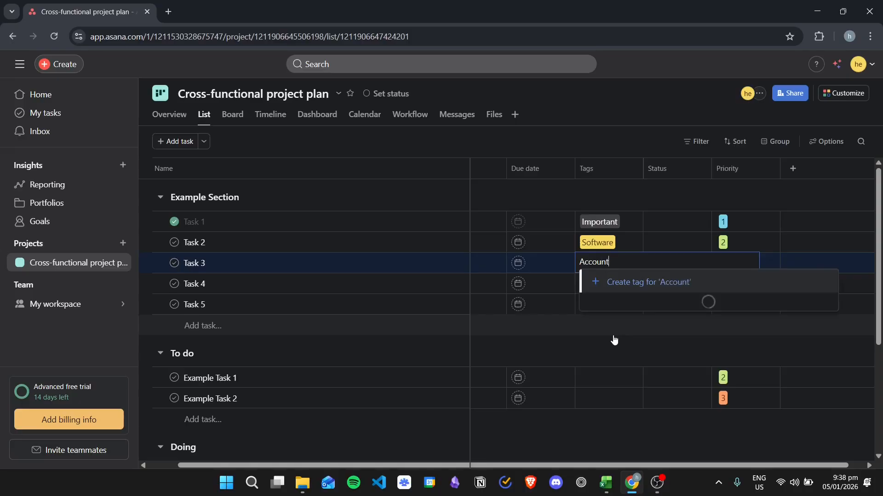
pyautogui.write('ing')
pyautogui.click(607, 281)
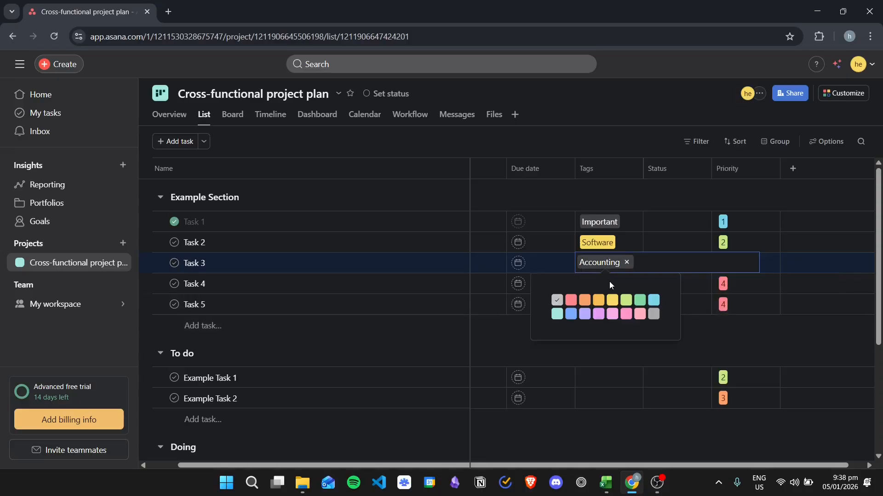
pyautogui.click(558, 315)
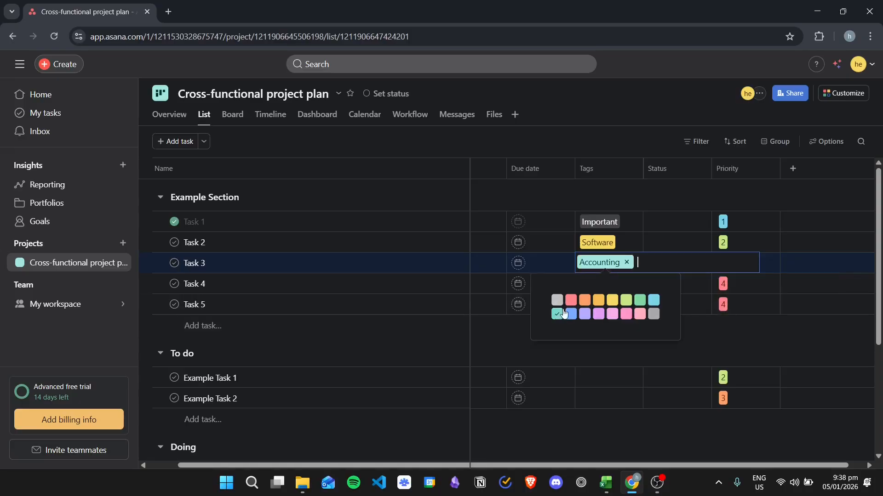
pyautogui.click(585, 300)
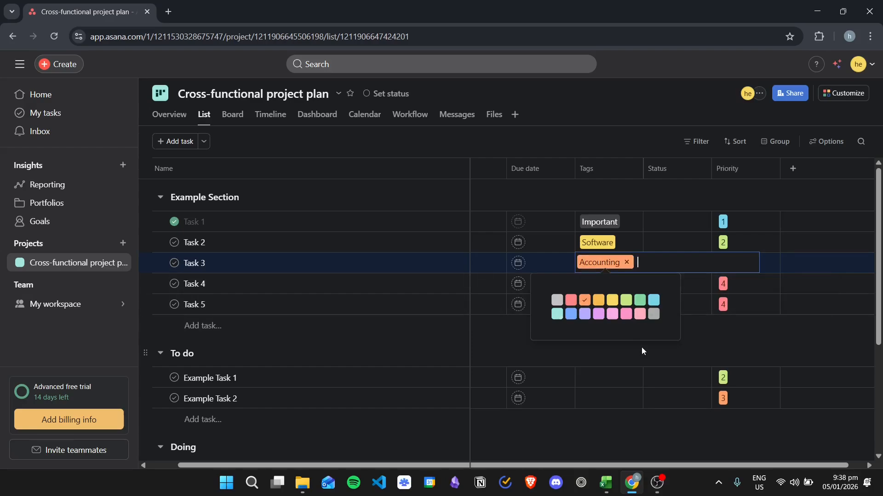
pyautogui.click(853, 270)
# Assign the existing Accounting tag to Task 4 and the existing Software tag to Task 5.
pyautogui.click(616, 285)
pyautogui.write('Accounting')
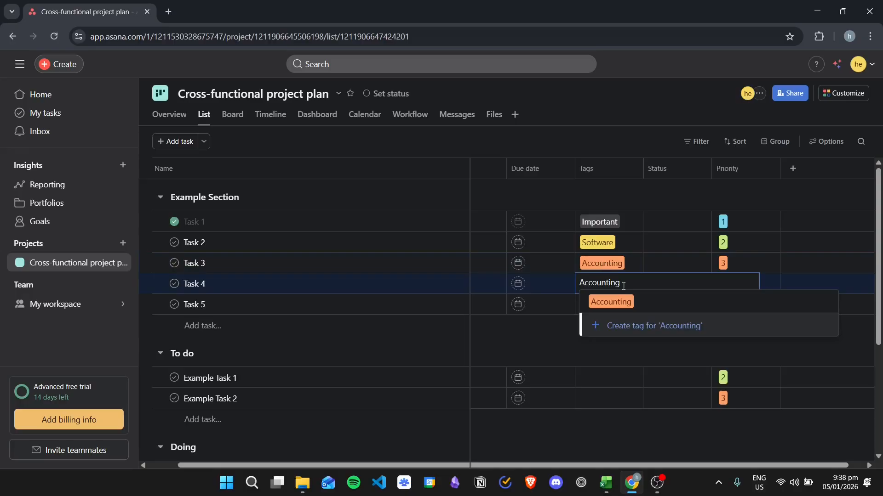
pyautogui.click(623, 306)
pyautogui.click(601, 306)
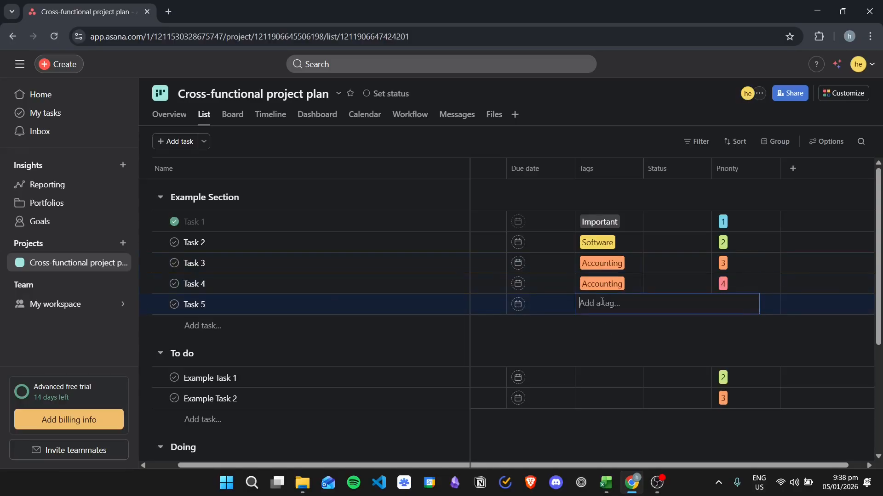
pyautogui.write('Software')
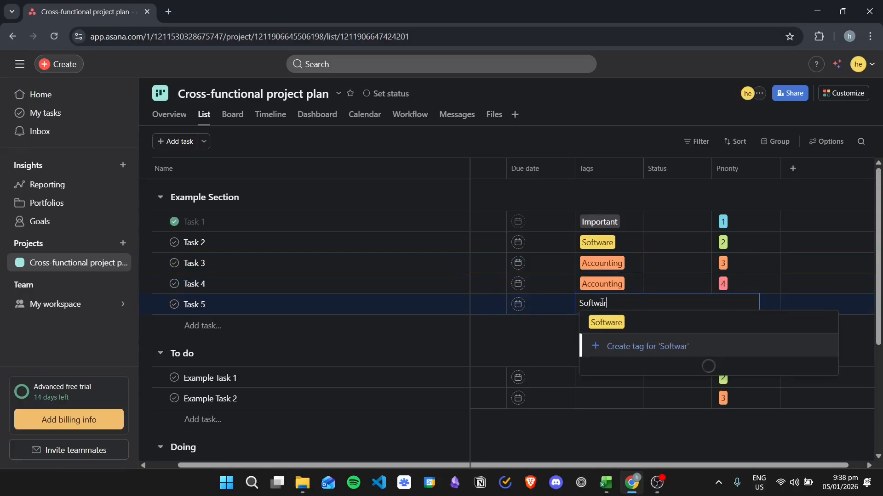
pyautogui.click(608, 322)
# Create a tag named Weekly Meeting on Example Task 1 in the To do section and colour it green.
pyautogui.scroll(-3, 609, 325)
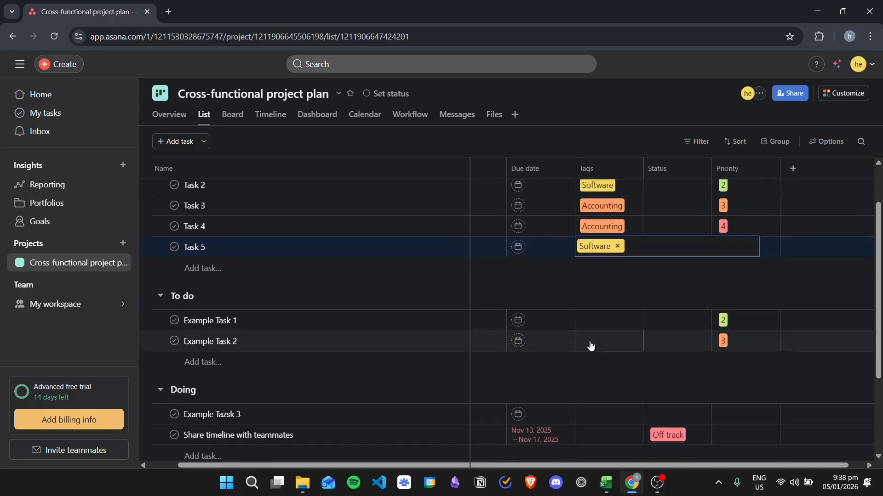
pyautogui.click(587, 265)
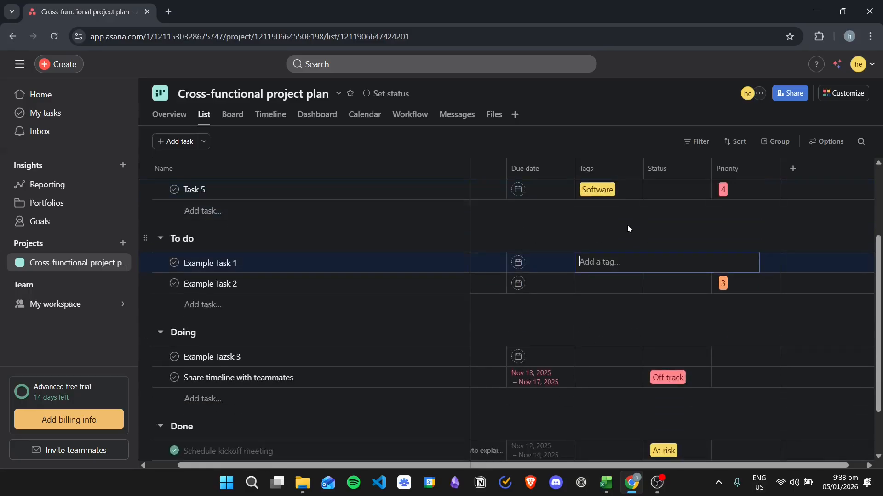
pyautogui.write('W')
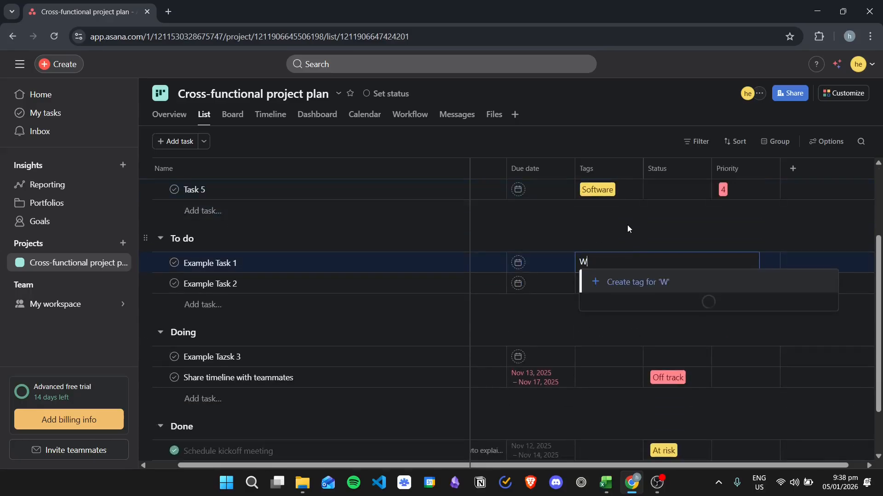
pyautogui.write('eekly Meeting')
pyautogui.click(592, 289)
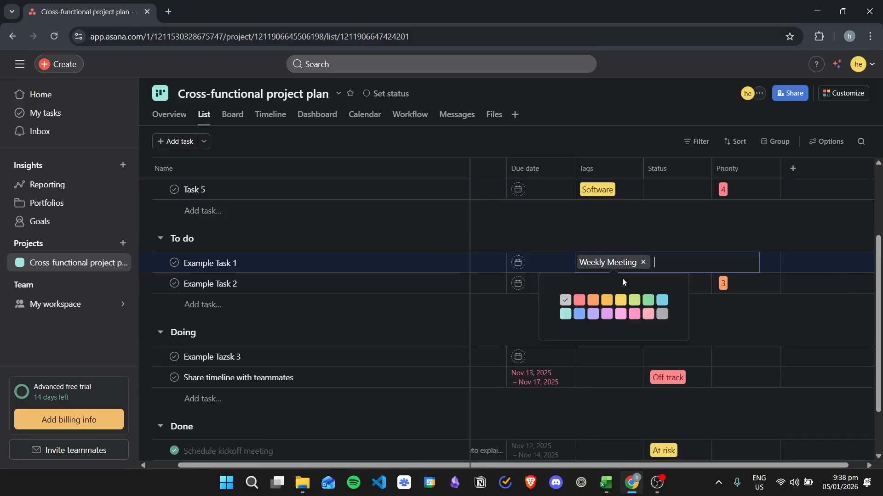
pyautogui.click(647, 301)
pyautogui.click(725, 321)
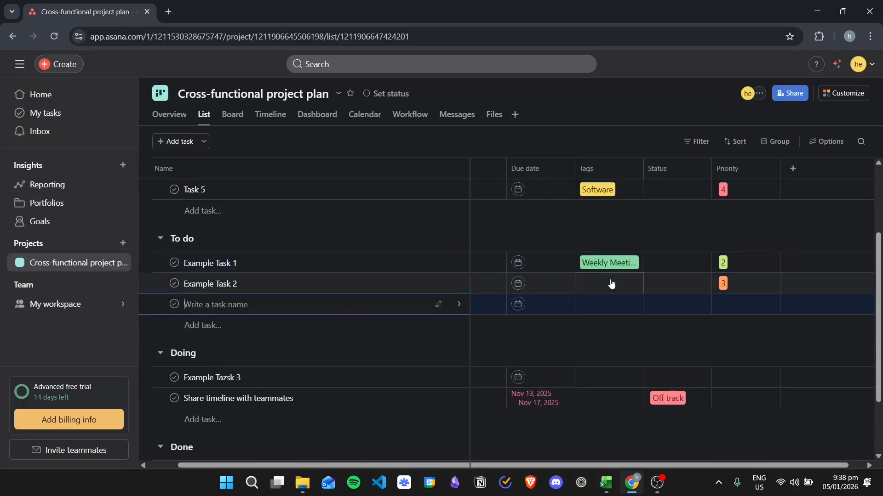
# Assign the existing Weekly Meeting tag to Example Task 2 in the To do section.
pyautogui.click(616, 291)
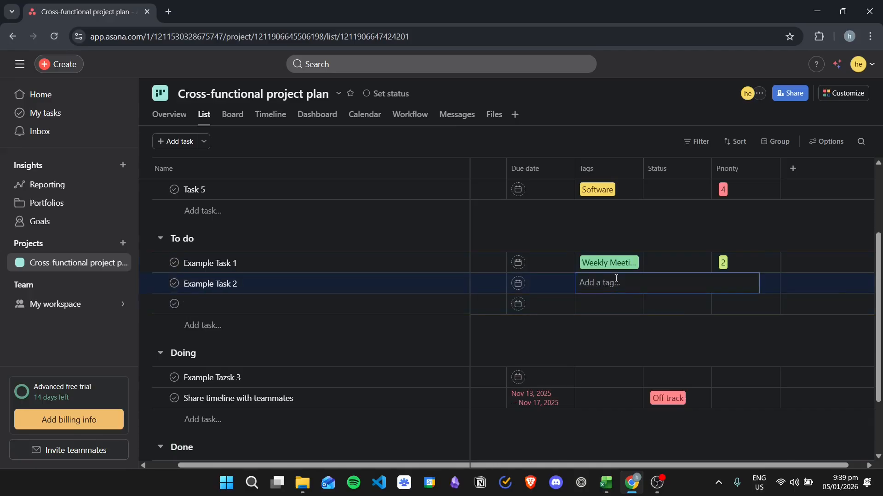
pyautogui.write('Weekly Meeti')
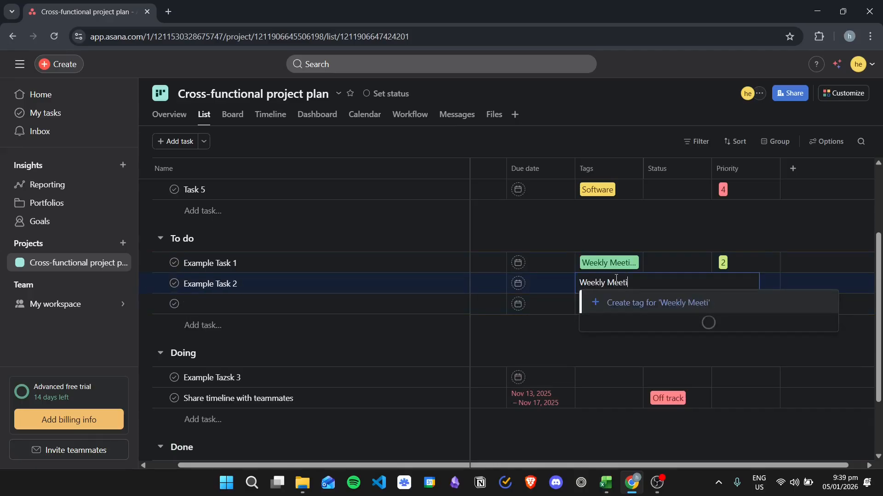
pyautogui.write('n')
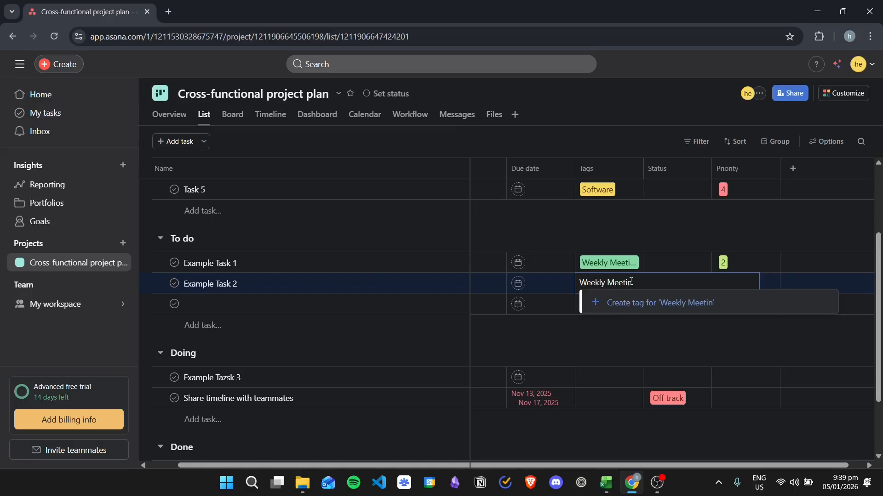
pyautogui.write('g')
pyautogui.press('Return')
pyautogui.click(606, 229)
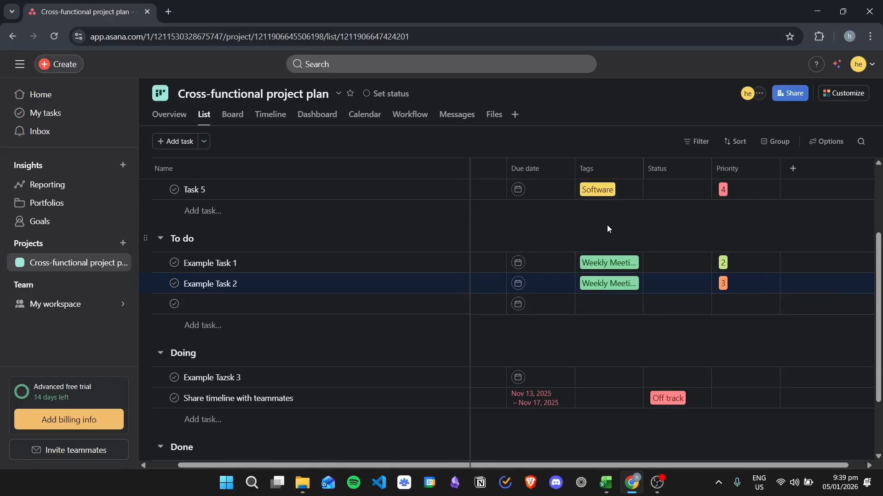
# Review the tagged tasks across the sections and examine which fields the list can be filtered by, without applying a filter.
pyautogui.scroll(-2, 584, 290)
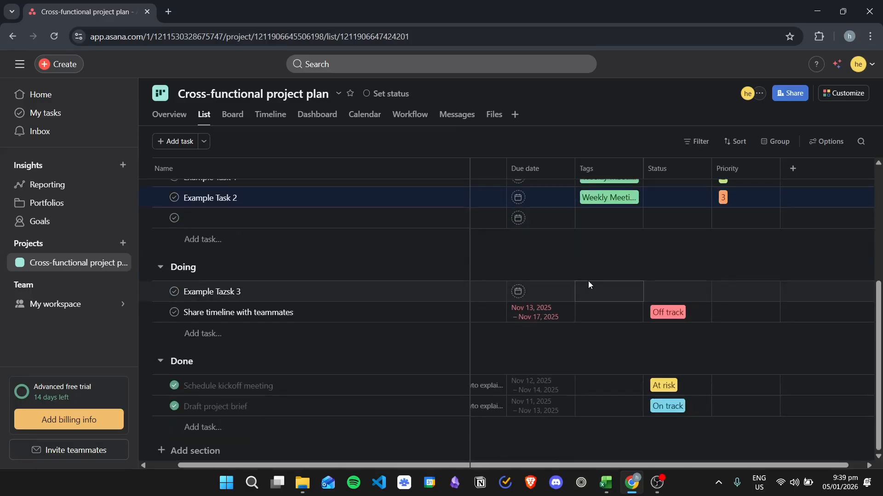
pyautogui.scroll(4, 587, 278)
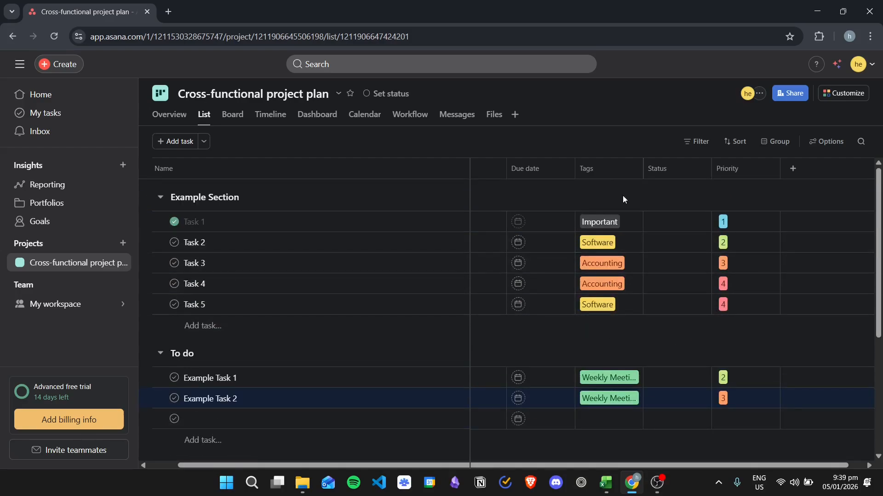
pyautogui.scroll(-4, 616, 264)
pyautogui.scroll(4, 628, 305)
pyautogui.click(698, 145)
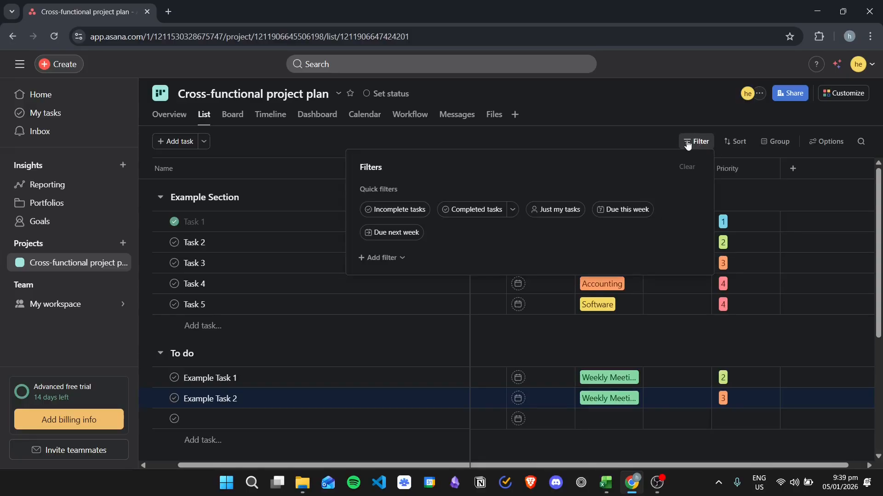
pyautogui.click(392, 258)
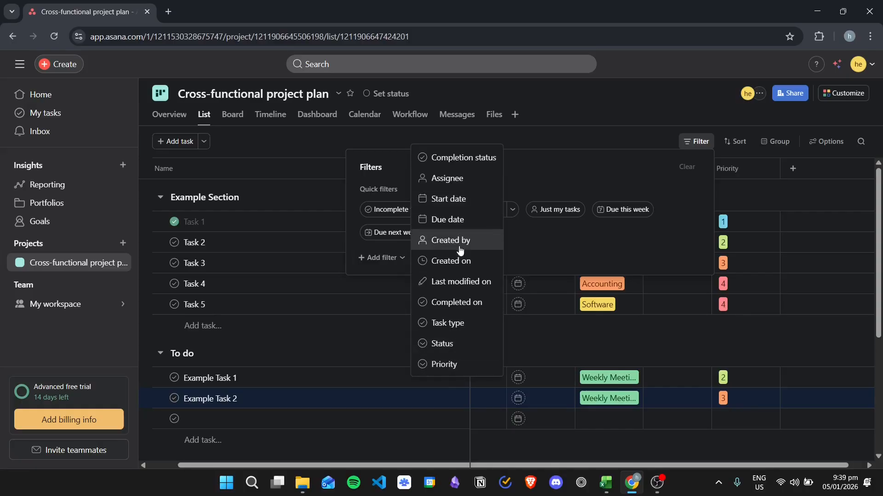
pyautogui.click(573, 237)
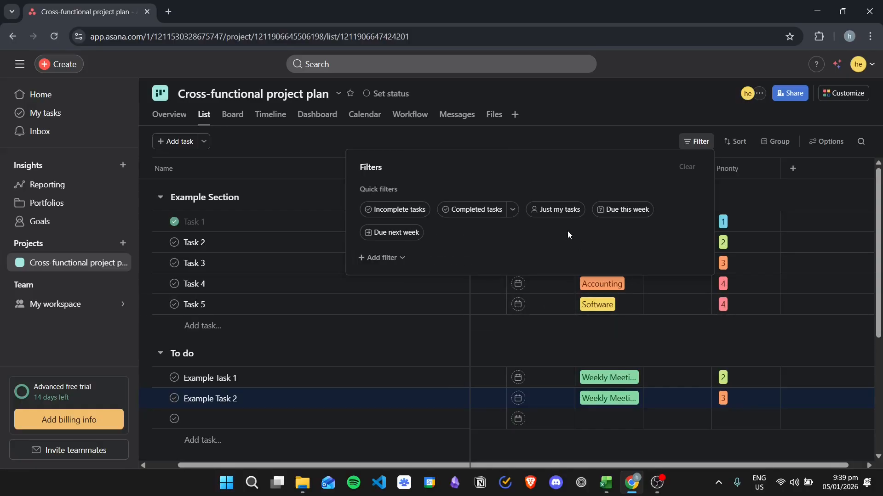
pyautogui.click(624, 128)
pyautogui.click(735, 141)
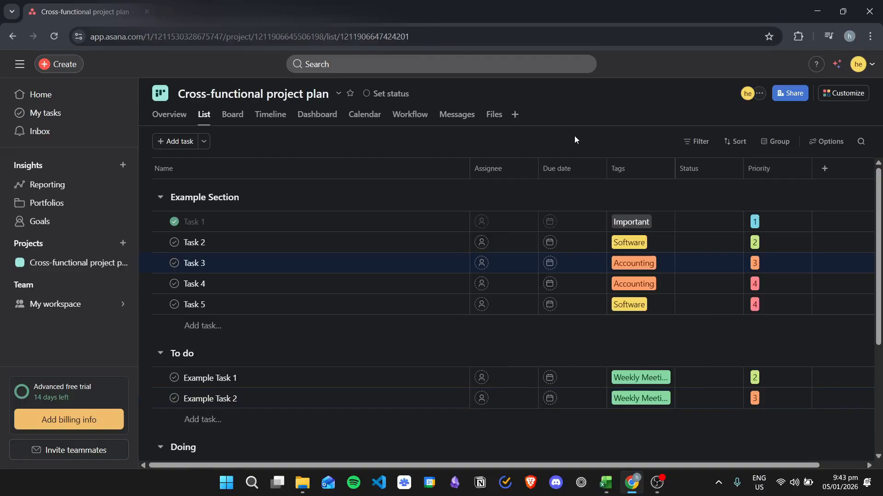
pyautogui.click(695, 142)
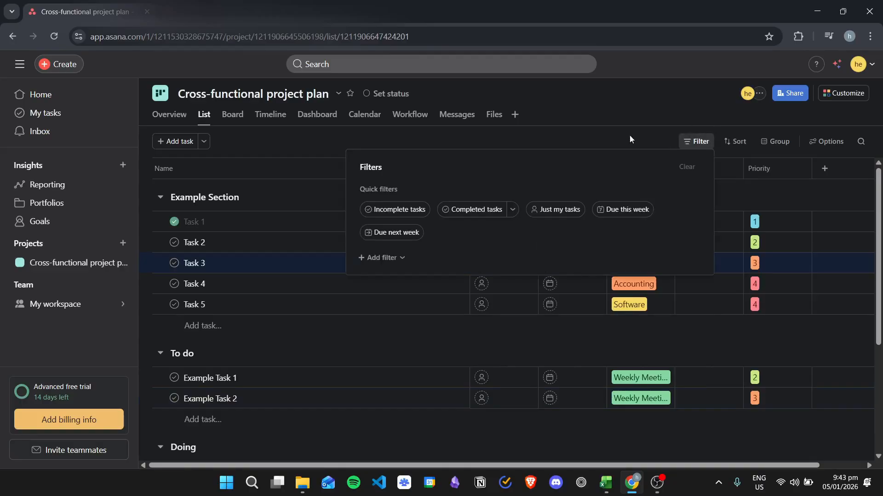
pyautogui.click(651, 103)
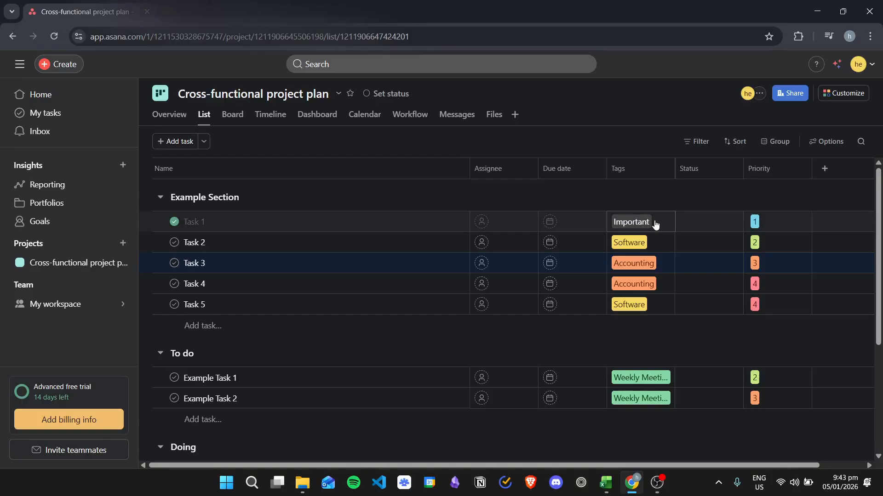
# Open the list of all tasks that carry the Accounting tag from Task 3.
pyautogui.click(638, 267)
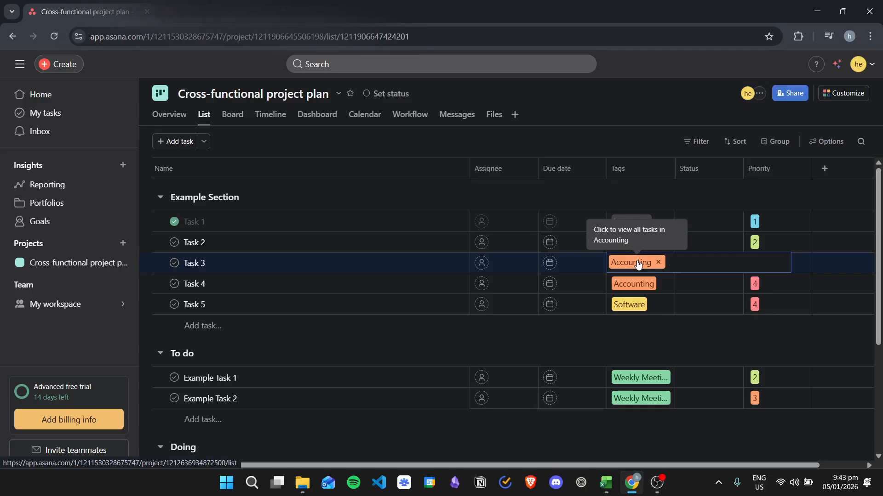
pyautogui.click(637, 263)
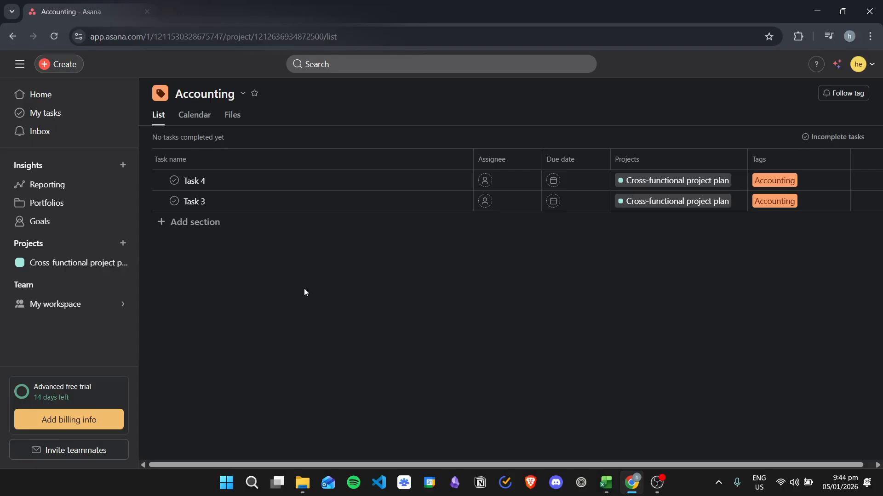
# Start a new project from the Project timeline template in the workflow gallery.
pyautogui.click(123, 243)
pyautogui.click(172, 265)
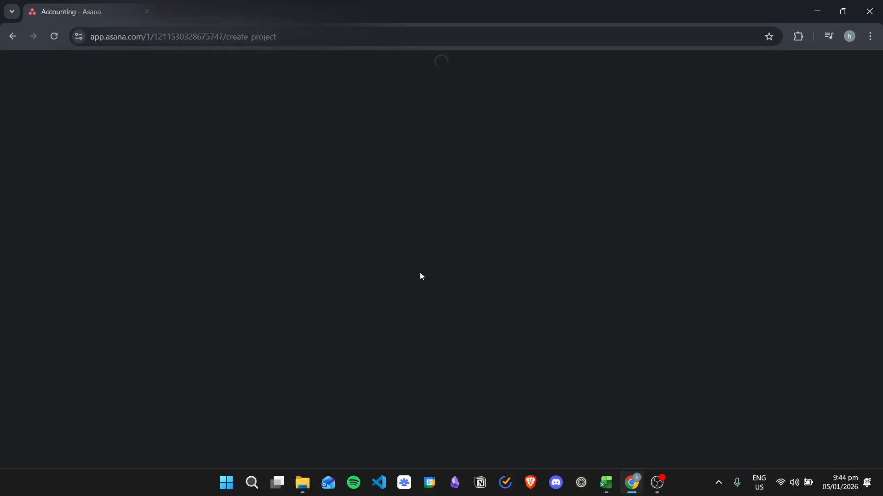
pyautogui.scroll(-2, 184, 223)
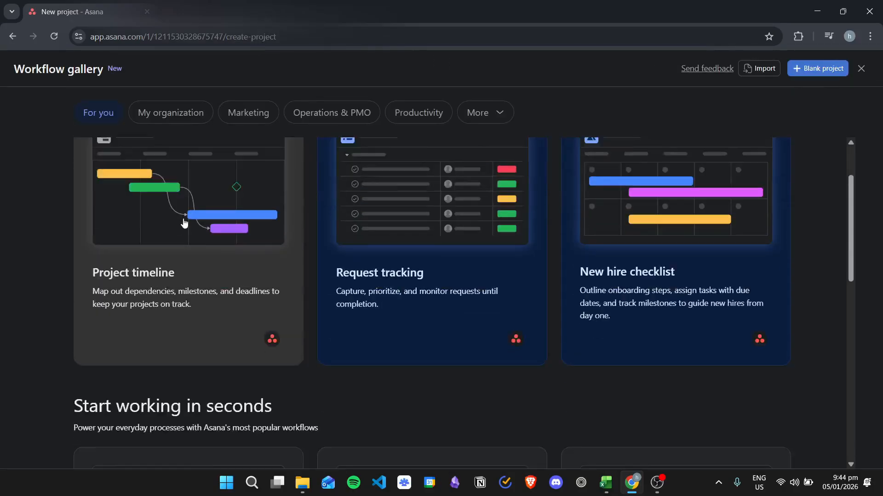
pyautogui.scroll(2, 184, 223)
pyautogui.scroll(-5, 234, 252)
pyautogui.scroll(5, 311, 274)
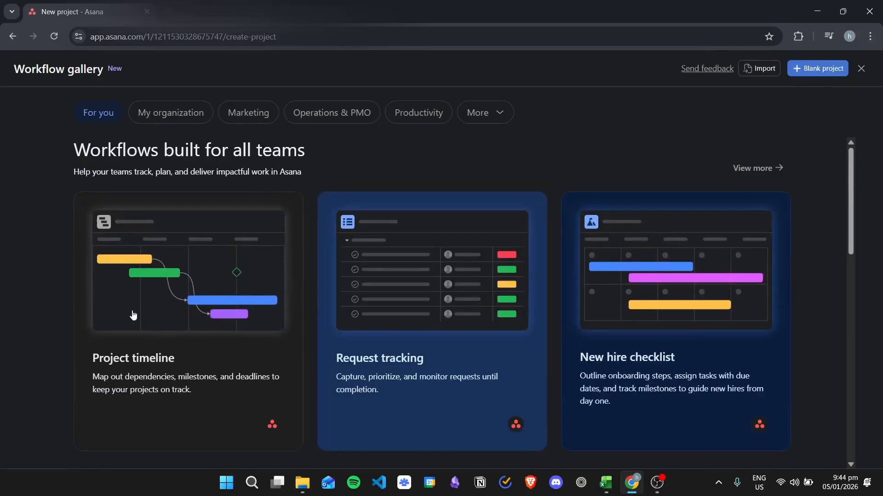
pyautogui.click(133, 315)
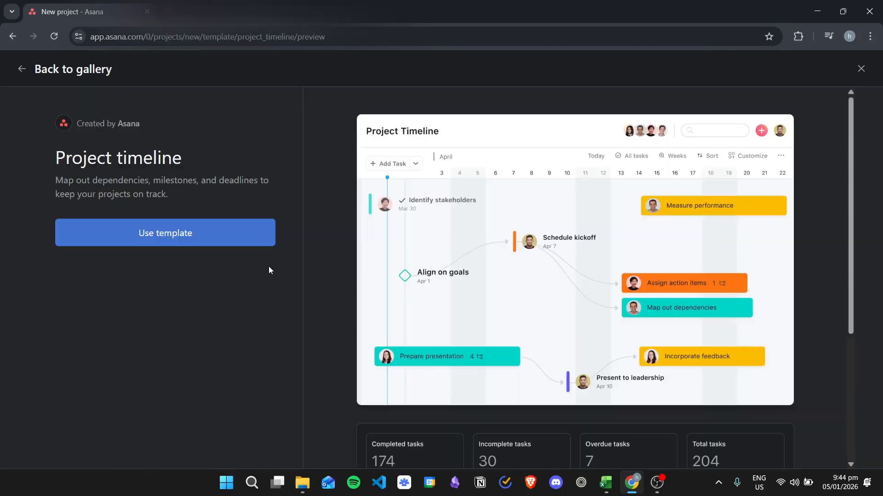
pyautogui.click(217, 229)
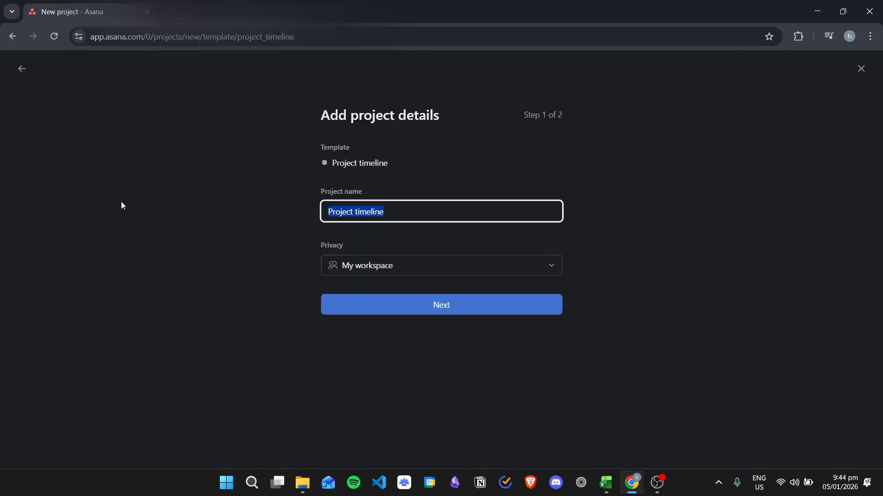
# Create the project with the default name Project timeline, scheduled by the start date 01/05/26.
pyautogui.click(440, 307)
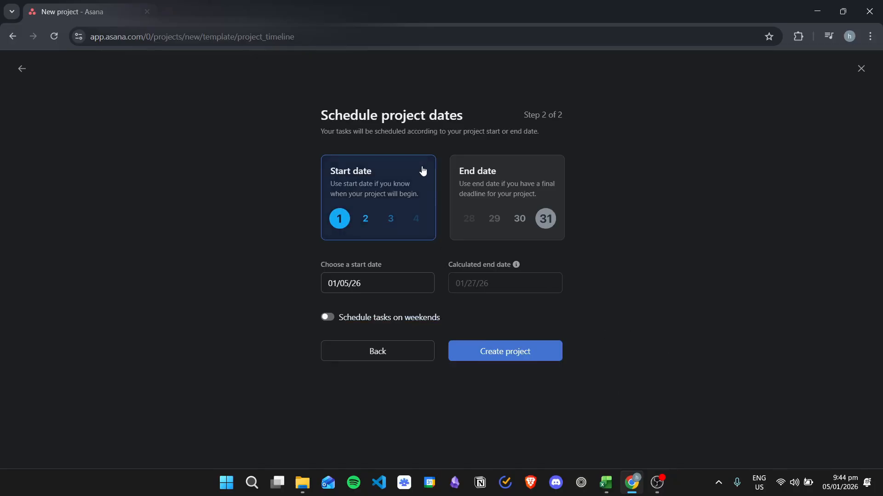
pyautogui.click(520, 191)
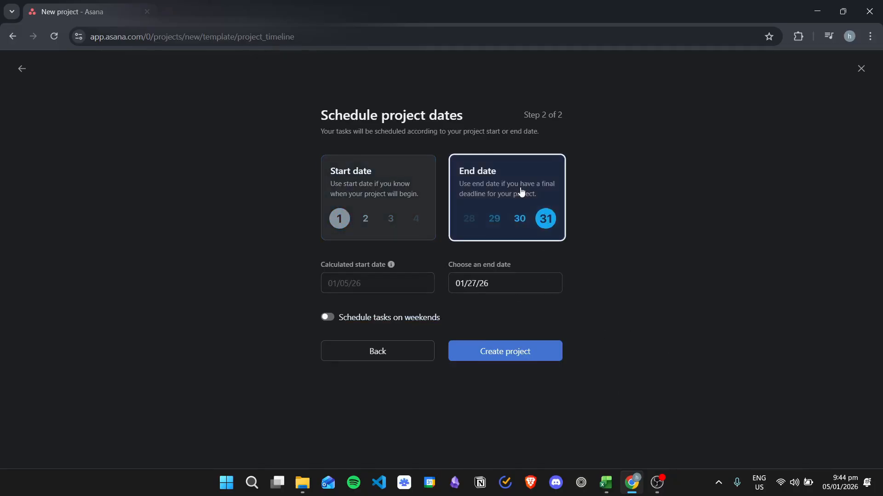
pyautogui.click(382, 192)
pyautogui.click(532, 342)
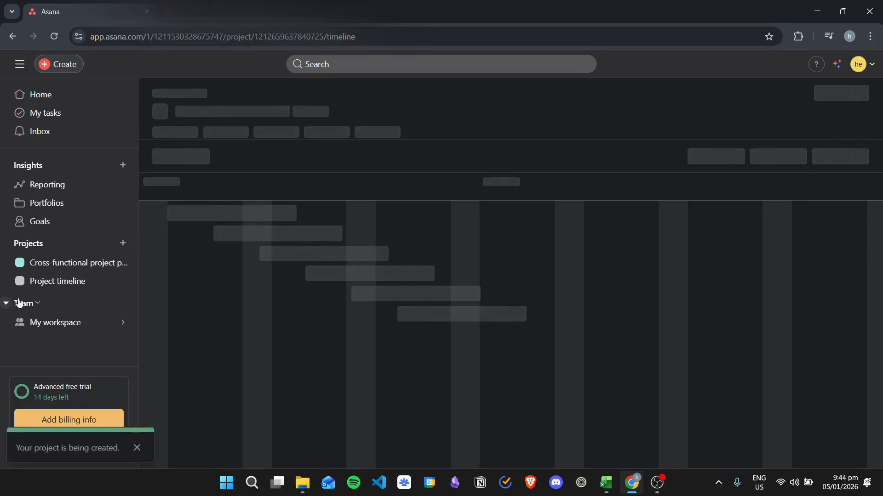
# Add a section named Project Example to the task list of the Project timeline project.
pyautogui.click(64, 286)
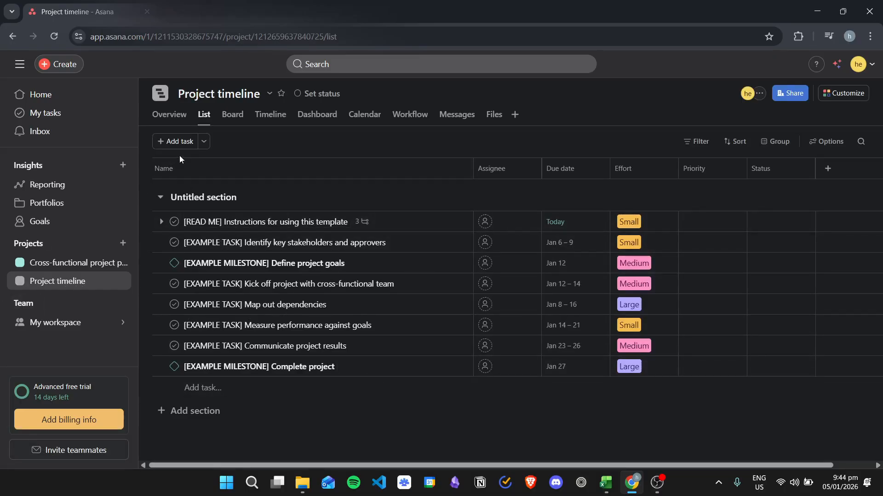
pyautogui.click(205, 142)
pyautogui.click(248, 227)
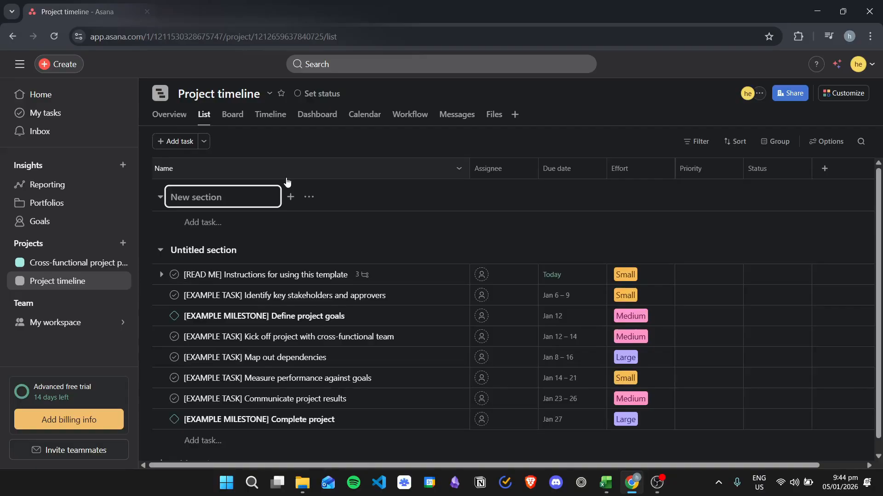
pyautogui.write('Project Example')
# Add the tasks Example 1, Example 2 and Example 3 to the Project Example section.
pyautogui.click(240, 223)
pyautogui.write('Exa')
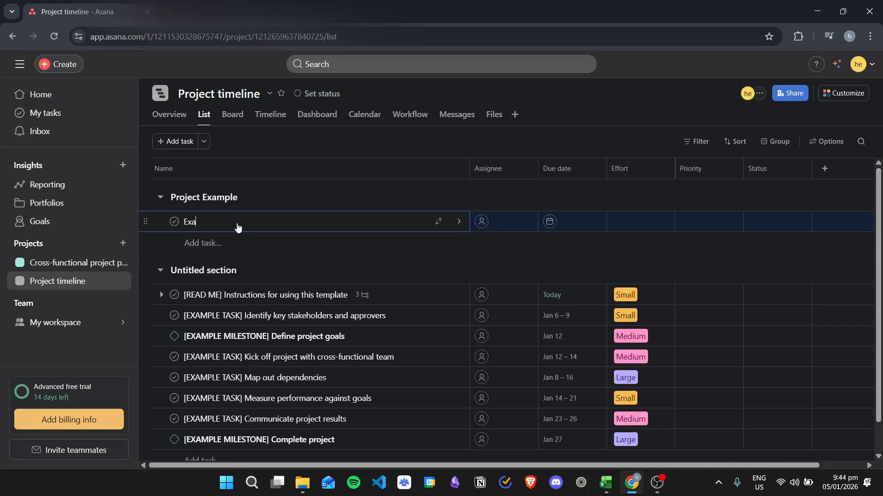
pyautogui.write('mple 1')
pyautogui.press('Return')
pyautogui.write('Example 2')
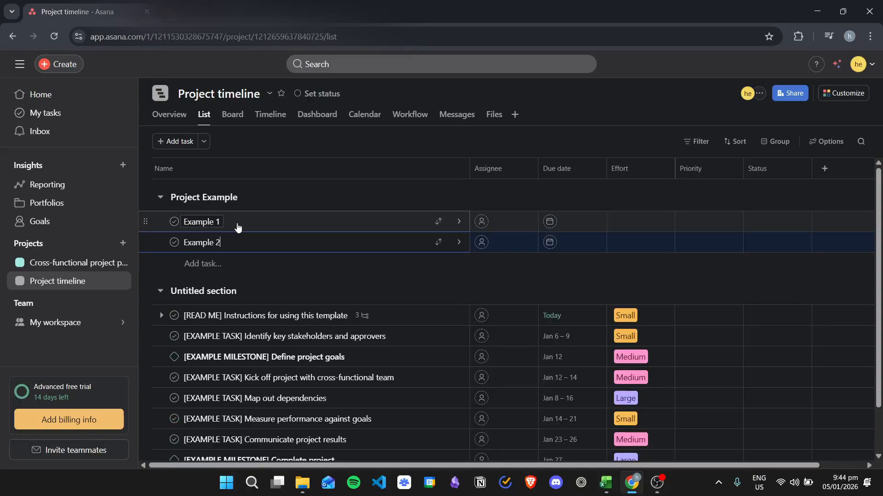
pyautogui.press('Return')
pyautogui.write('Example 3')
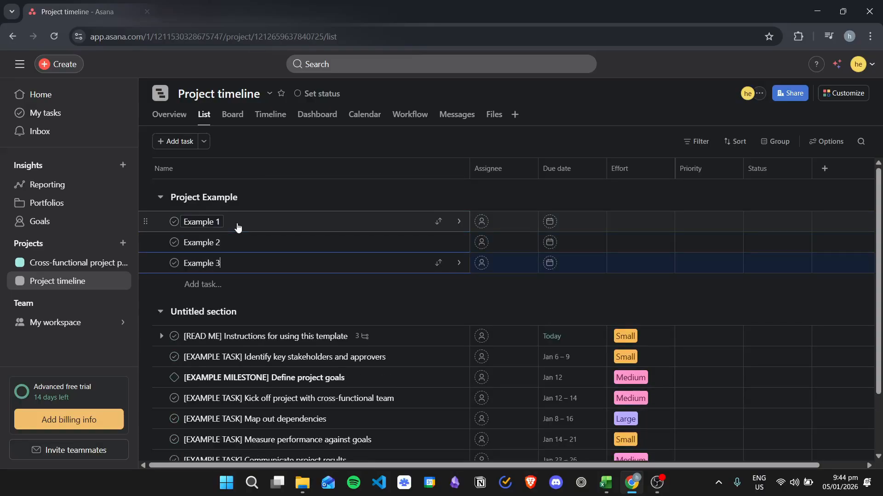
pyautogui.press('Return')
# Add two more tasks named Example 4 and Example below Example 3 in the Project Example section.
pyautogui.write('Examp')
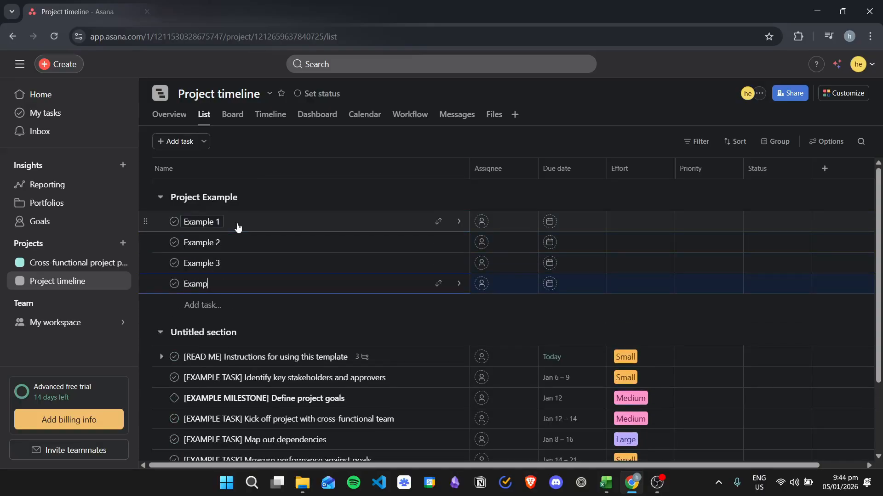
pyautogui.write('le 5')
pyautogui.press('BackSpace')
pyautogui.write('4')
pyautogui.press('Return')
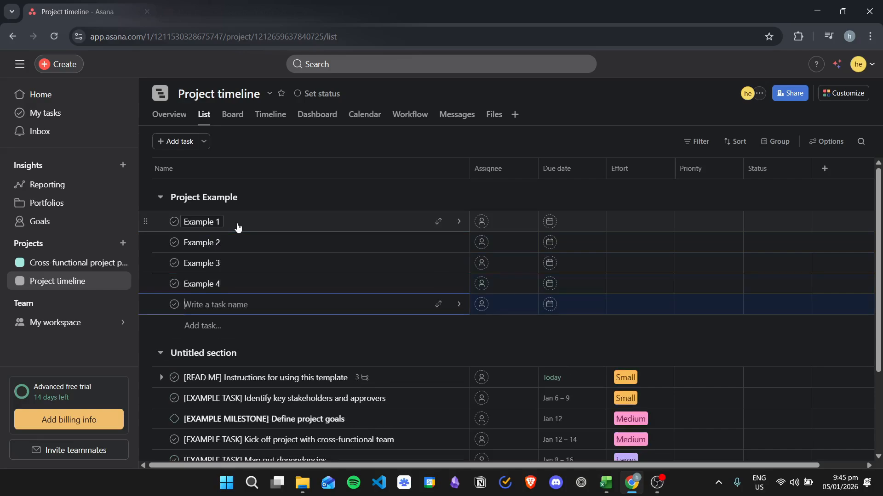
pyautogui.write('Example')
pyautogui.press('Return')
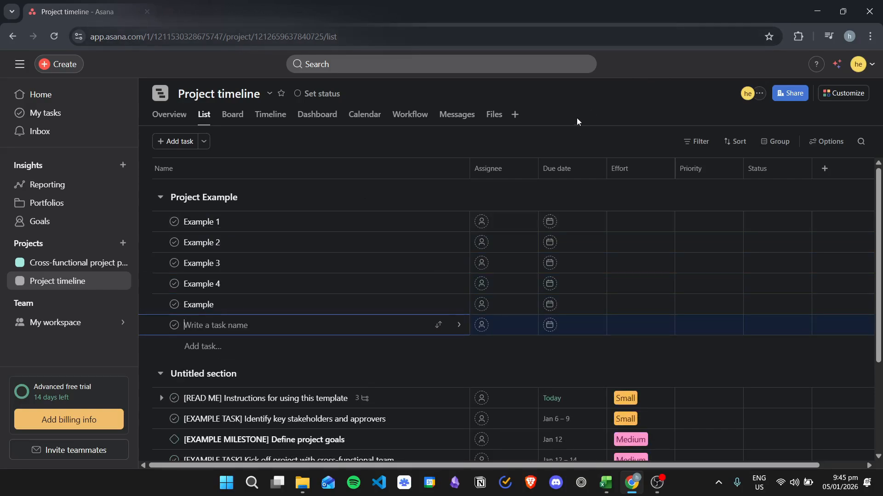
# Add the Tags field as a column to the Project timeline task list.
pyautogui.press('Escape')
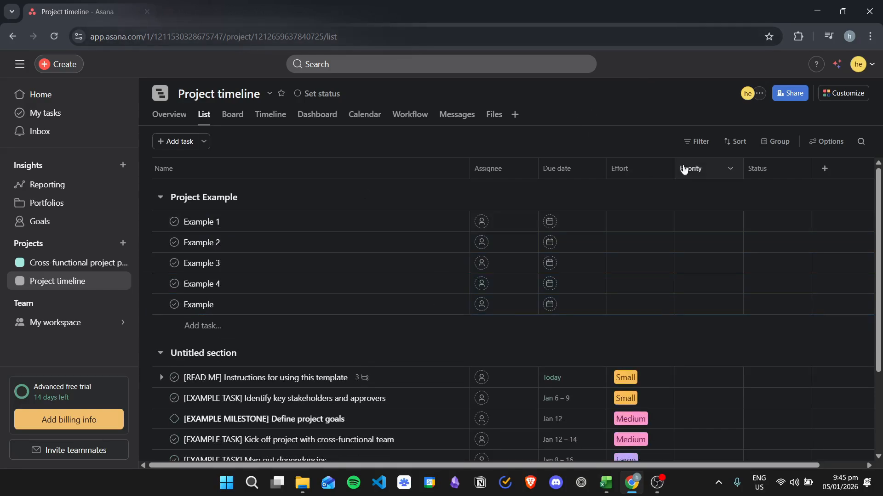
pyautogui.click(823, 168)
pyautogui.scroll(-1, 739, 296)
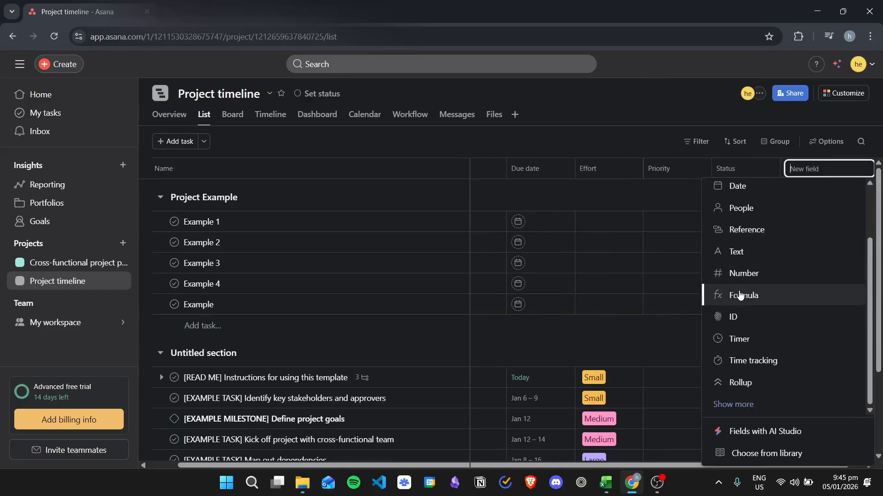
pyautogui.click(739, 404)
pyautogui.scroll(-2, 754, 298)
pyautogui.click(765, 337)
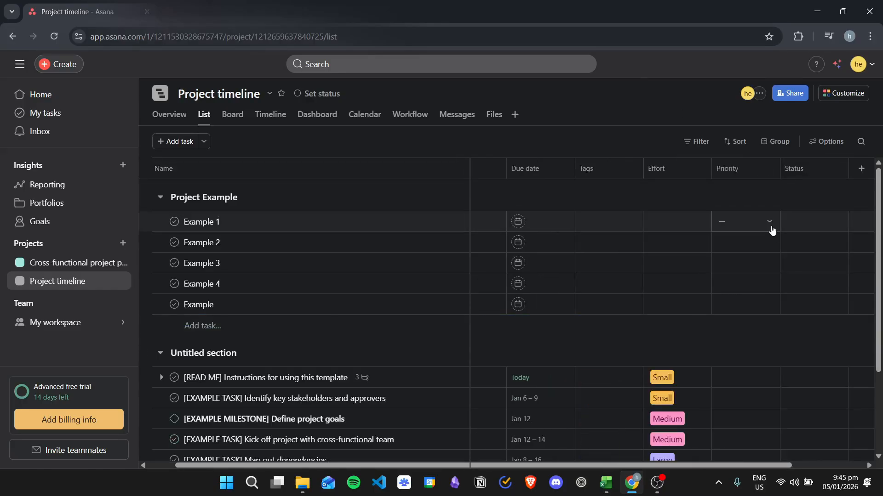
# Assign the existing Software tag to the tasks Example 1 and Example 2.
pyautogui.click(617, 229)
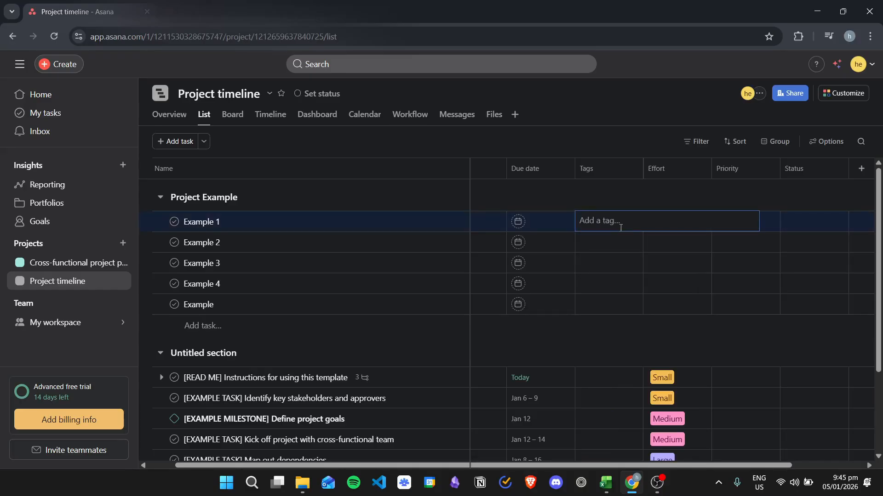
pyautogui.write('sog')
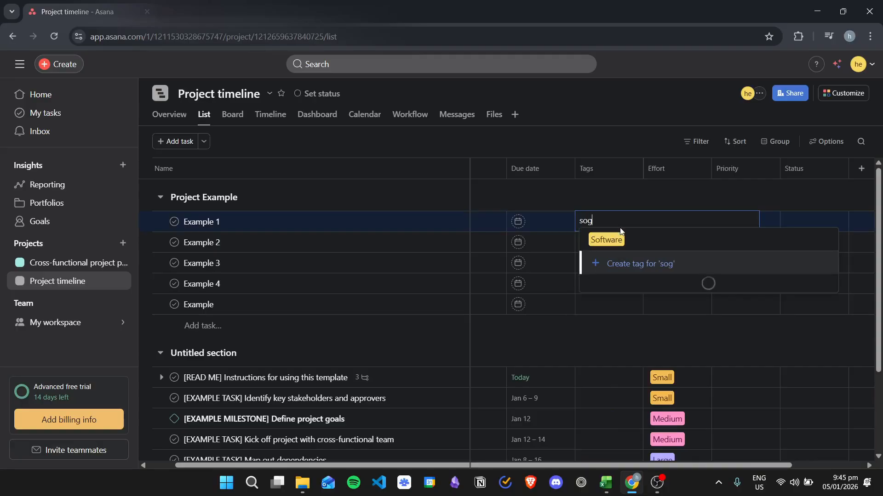
pyautogui.press('BackSpace')
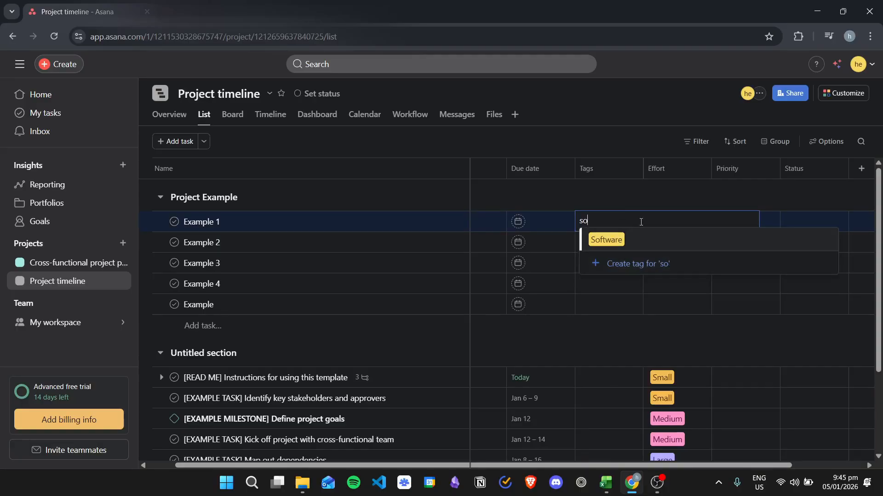
pyautogui.click(610, 241)
pyautogui.click(610, 241)
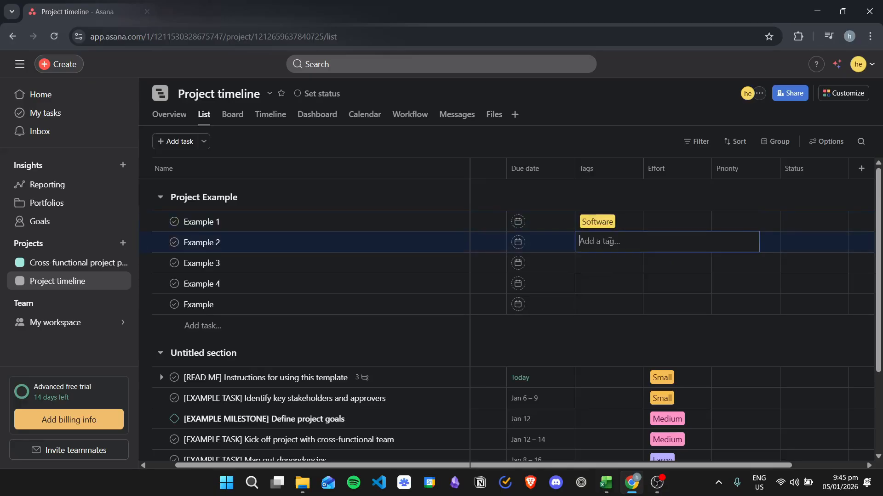
pyautogui.write('sof')
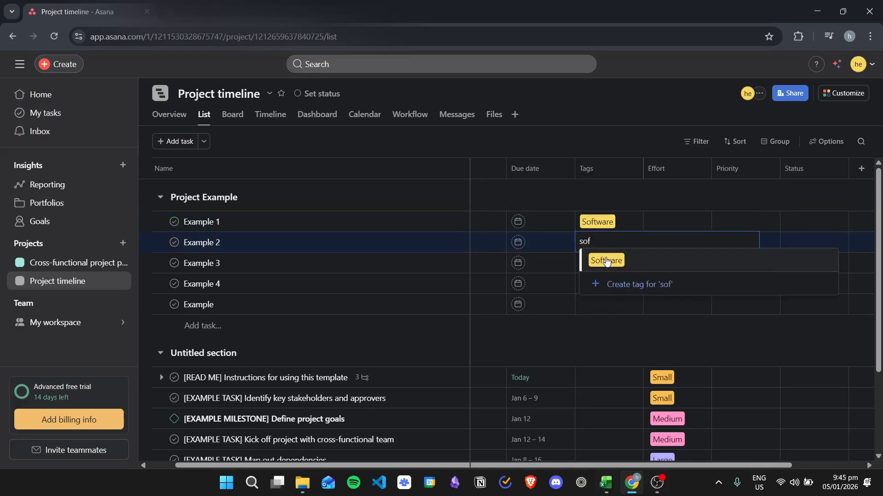
pyautogui.click(608, 260)
# Assign the existing Accounting tag to the tasks Example 3 and Example 4.
pyautogui.click(610, 261)
pyautogui.write('accou')
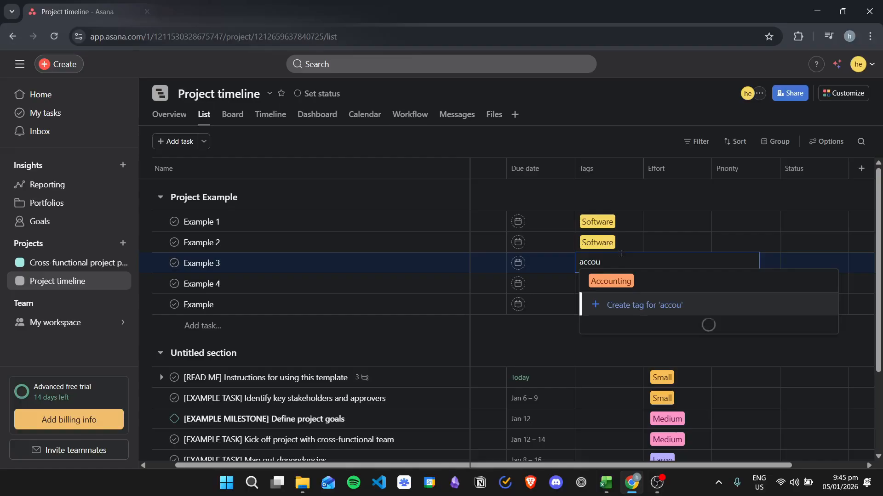
pyautogui.click(611, 282)
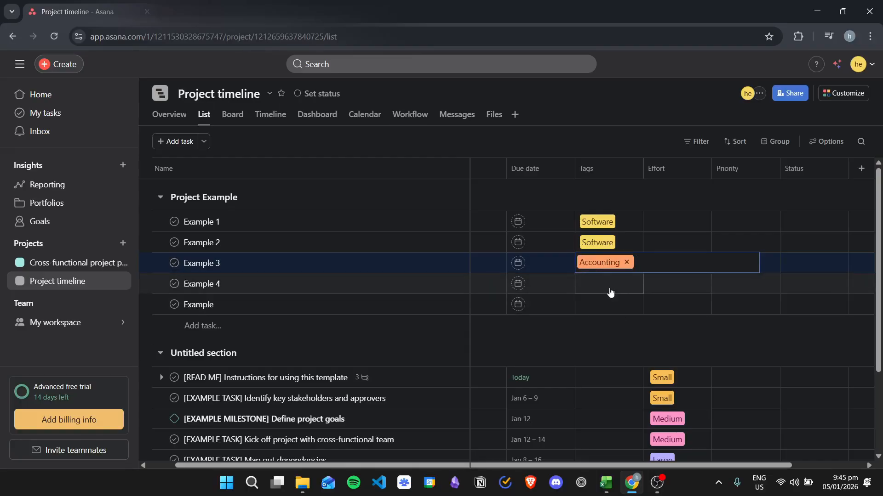
pyautogui.click(610, 285)
pyautogui.write('acc')
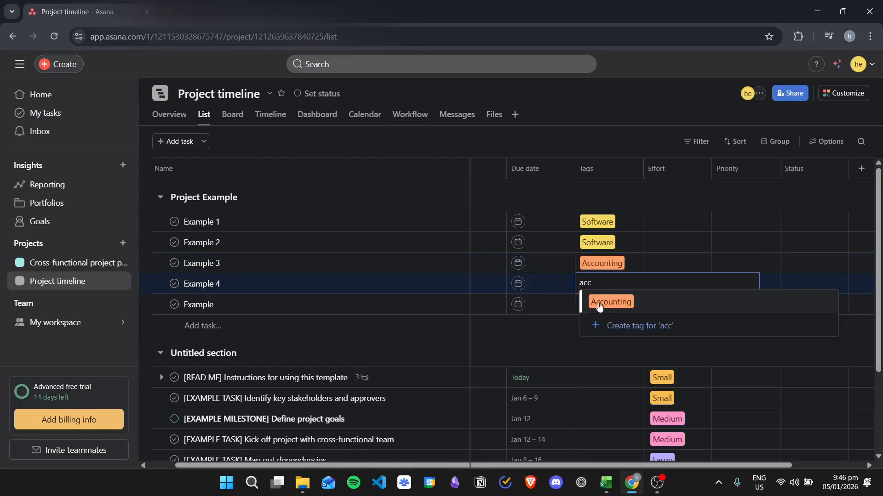
pyautogui.click(608, 301)
pyautogui.click(601, 334)
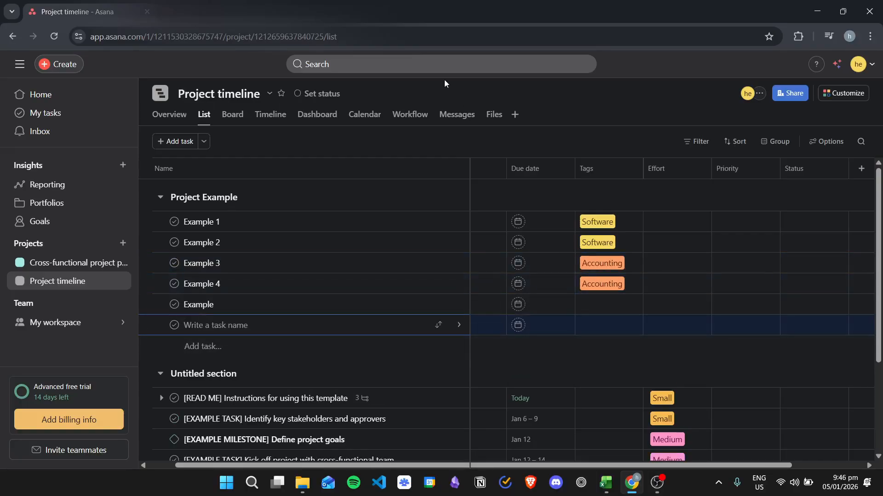
pyautogui.click(577, 102)
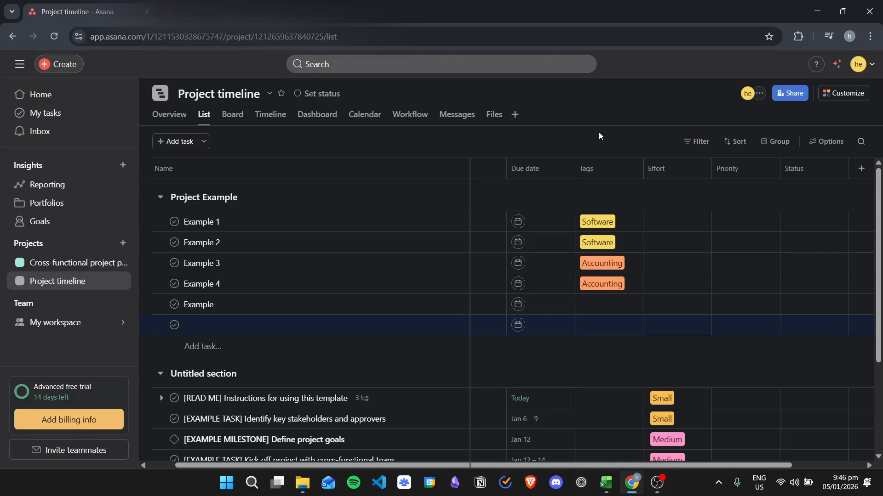
# Open the Accounting tag's task list from Example 3 and view the details of its tasks Example 4, Example 3, Task 4 and Task 3.
pyautogui.click(601, 264)
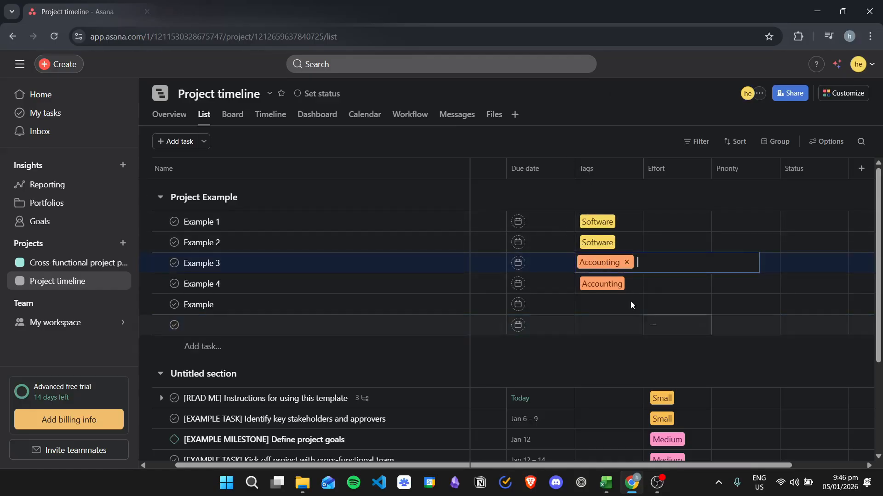
pyautogui.click(600, 263)
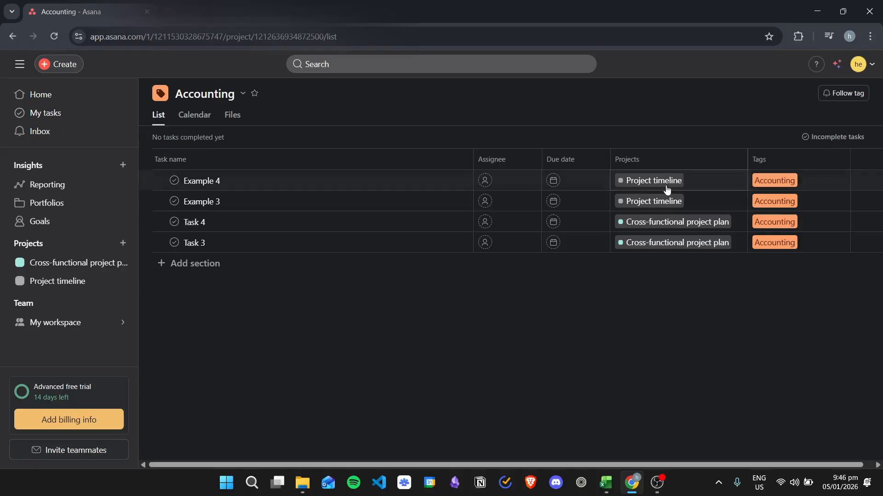
pyautogui.click(301, 194)
pyautogui.click(300, 185)
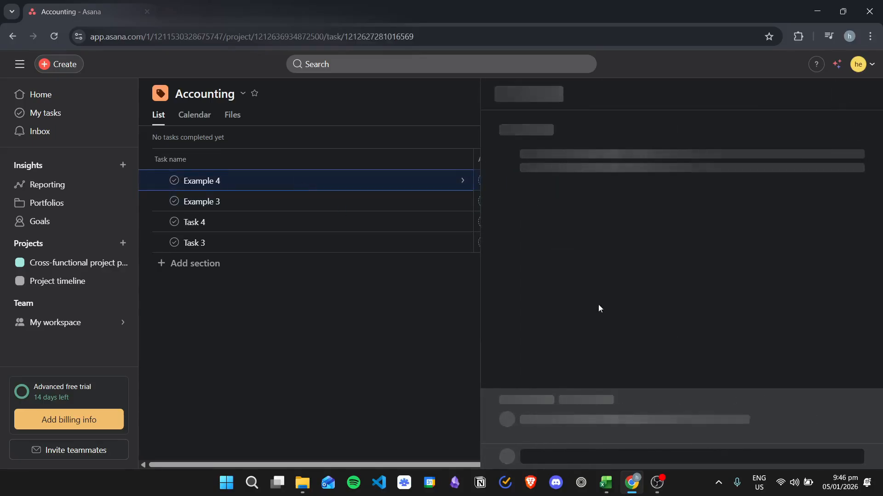
pyautogui.scroll(-2, 656, 211)
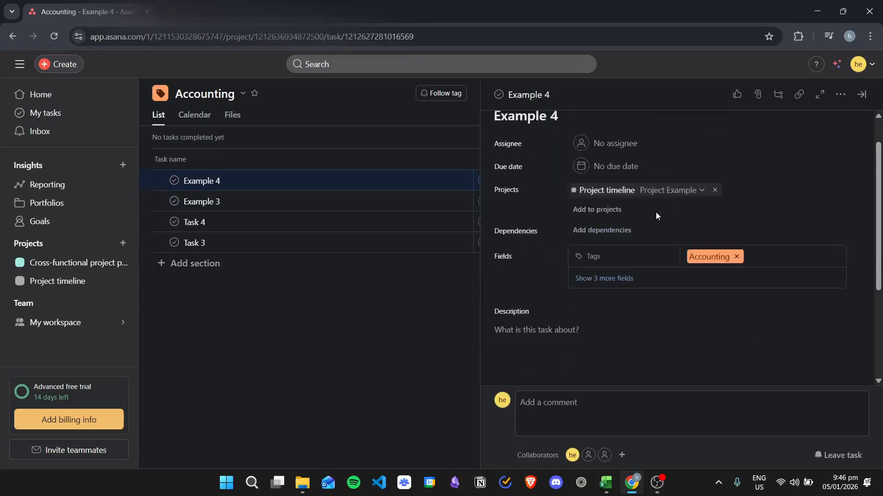
pyautogui.scroll(2, 656, 212)
pyautogui.click(252, 210)
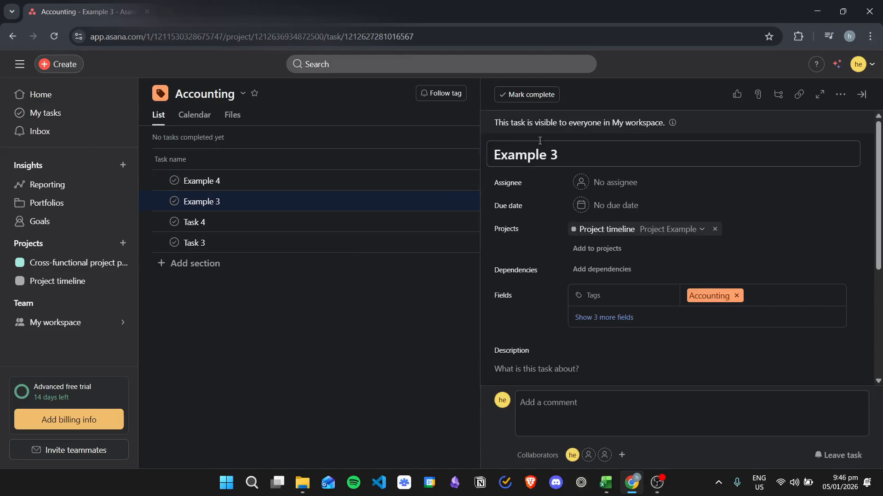
pyautogui.click(285, 227)
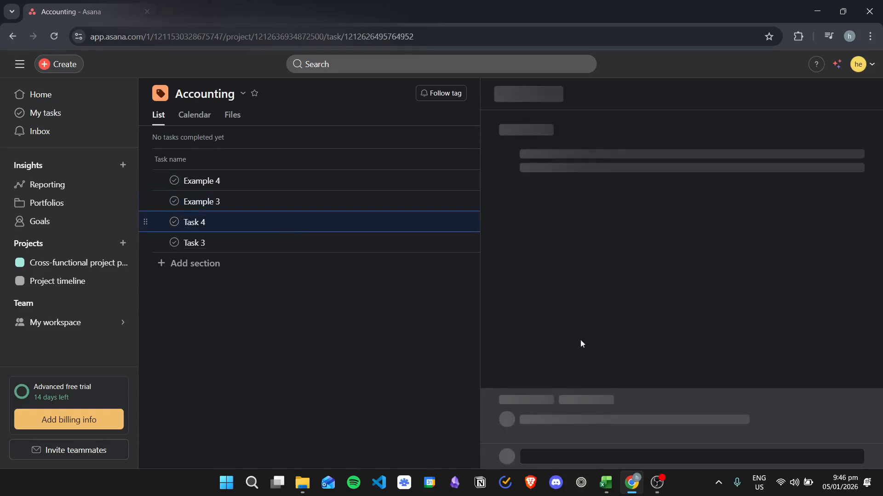
pyautogui.click(291, 240)
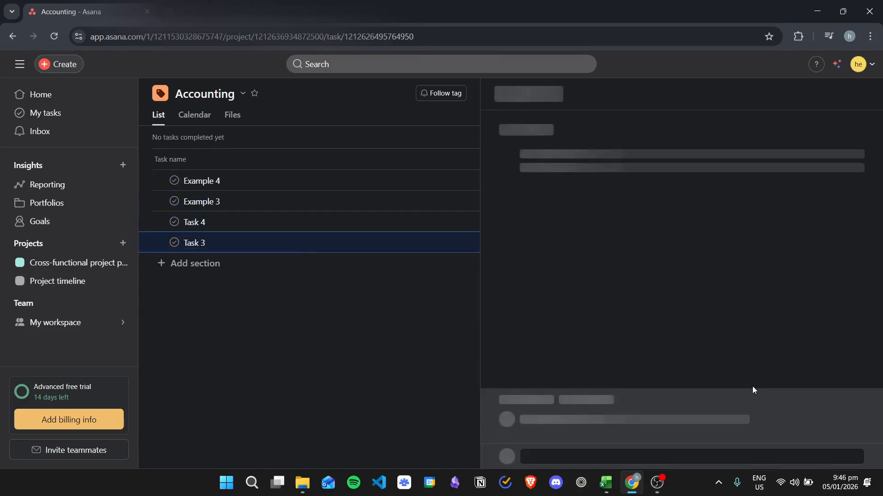
# Open the Cross-functional project plan in list view and look over the tags on its tasks.
pyautogui.click(63, 280)
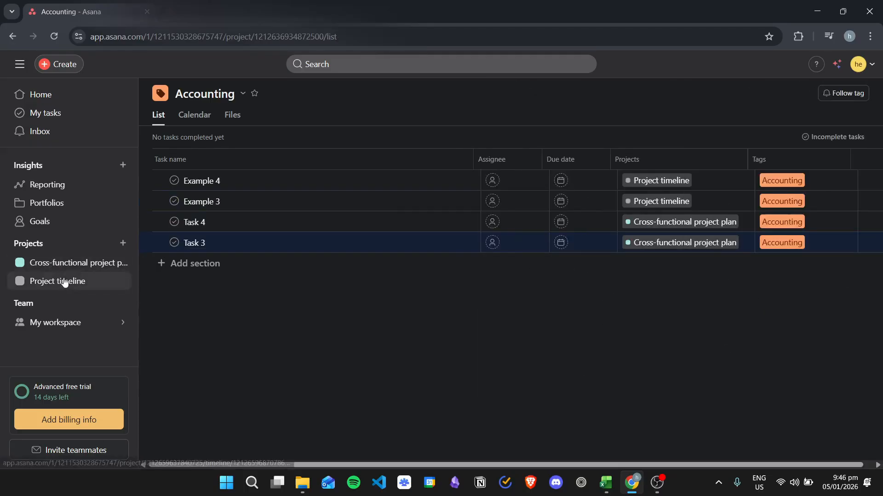
pyautogui.click(60, 262)
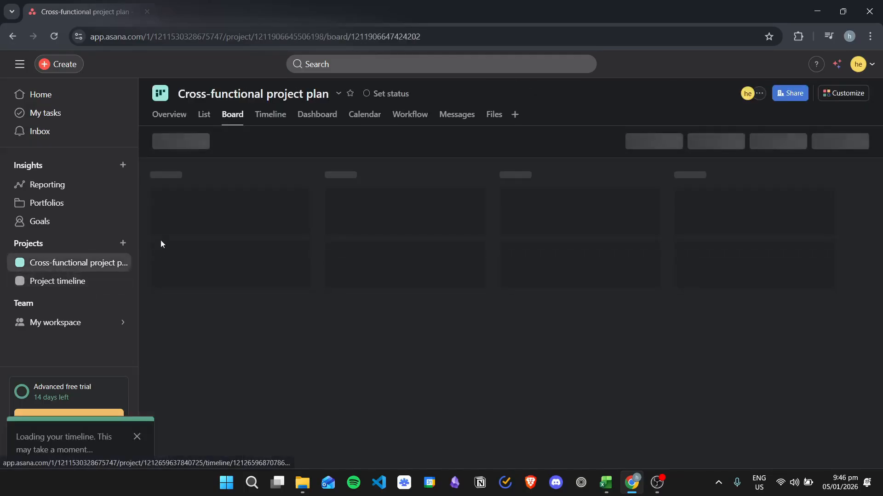
pyautogui.click(204, 115)
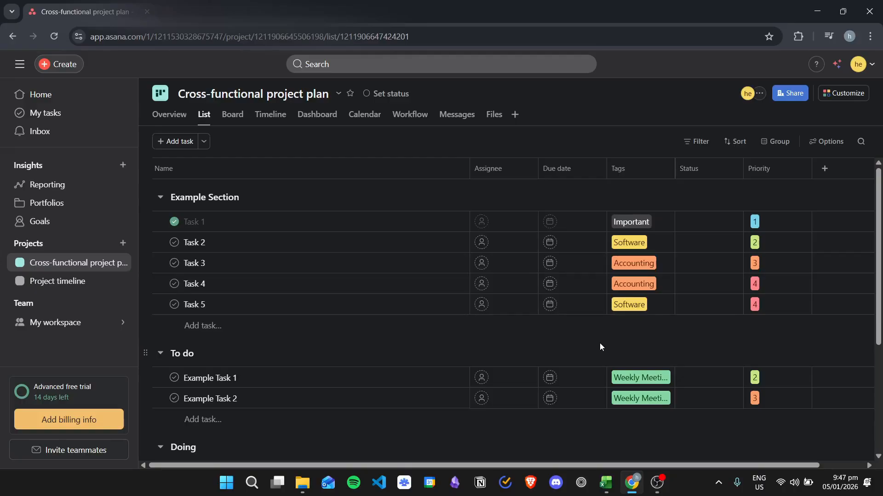
pyautogui.press('Tab')
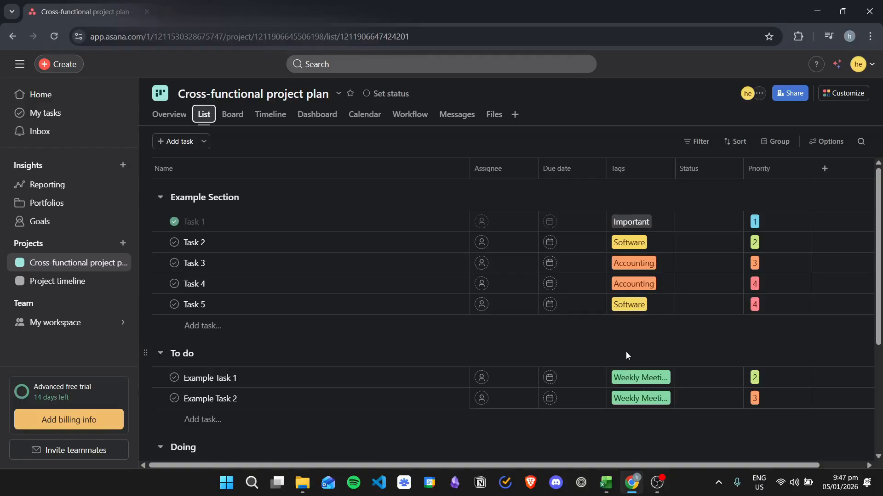
pyautogui.scroll(-3, 646, 271)
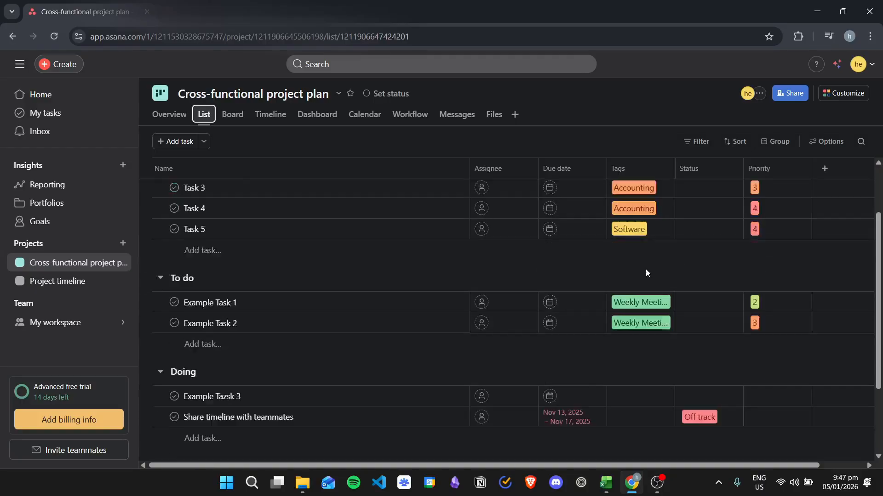
pyautogui.scroll(3, 660, 301)
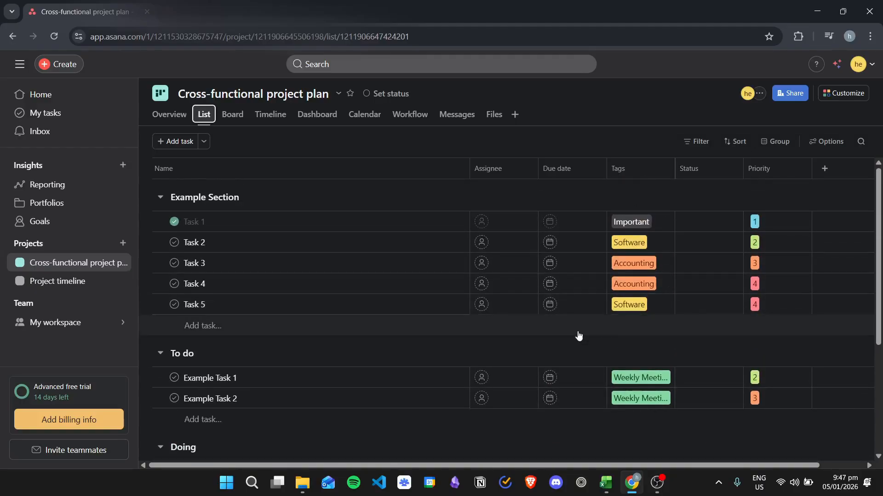